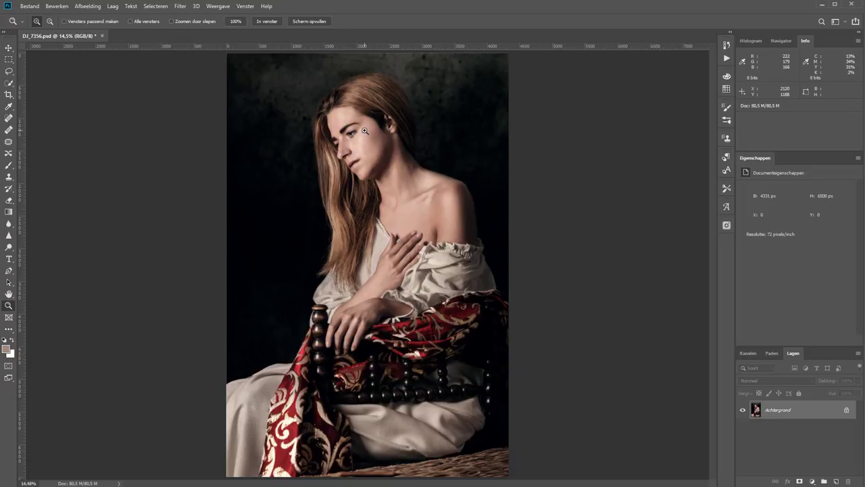
Inspect the face and nose at 100% zoom, then fit the image back in the window
{"action": "left_click", "coordinate": [236, 21]}
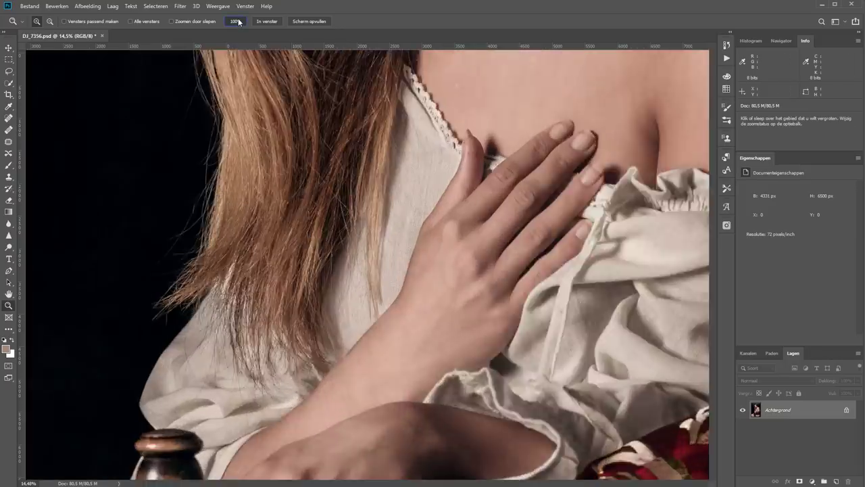
{"action": "mouse_move", "coordinate": [320, 140]}
{"action": "left_mouse_down"}
{"action": "mouse_move", "coordinate": [373, 415]}
{"action": "mouse_move", "coordinate": [338, 453]}
{"action": "left_mouse_up"}
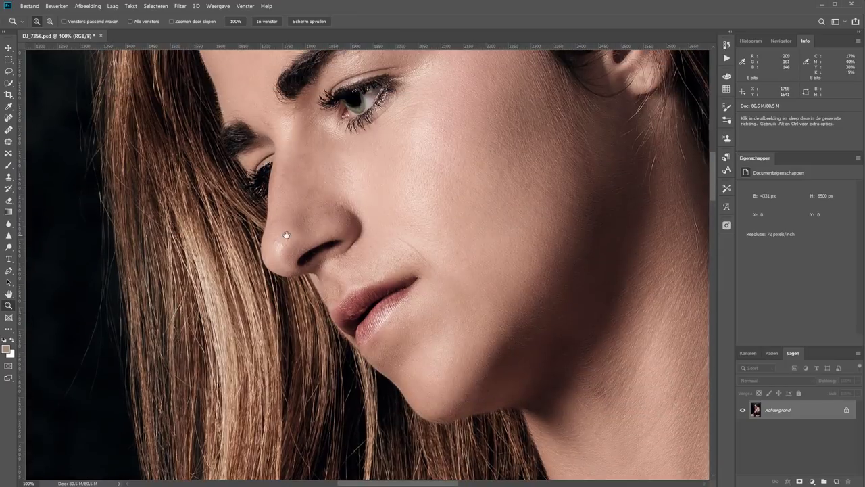
{"action": "left_click_drag", "start_coordinate": [286, 233], "coordinate": [355, 279]}
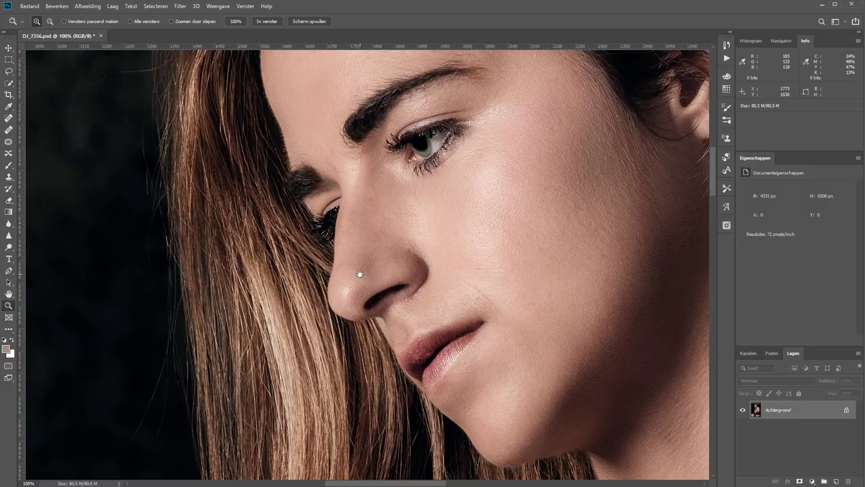
{"action": "key", "text": "ctrl+0"}
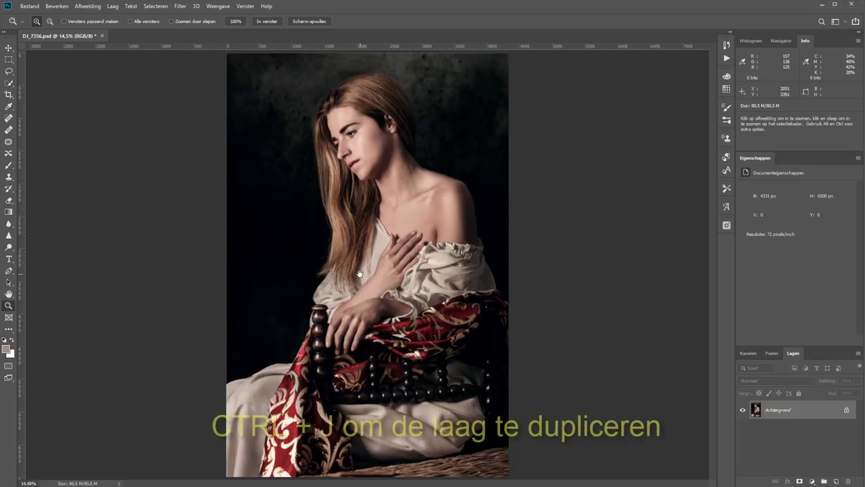
Duplicate the background as Laag 1 and convert it to a smart object
{"action": "key", "text": "ctrl+j"}
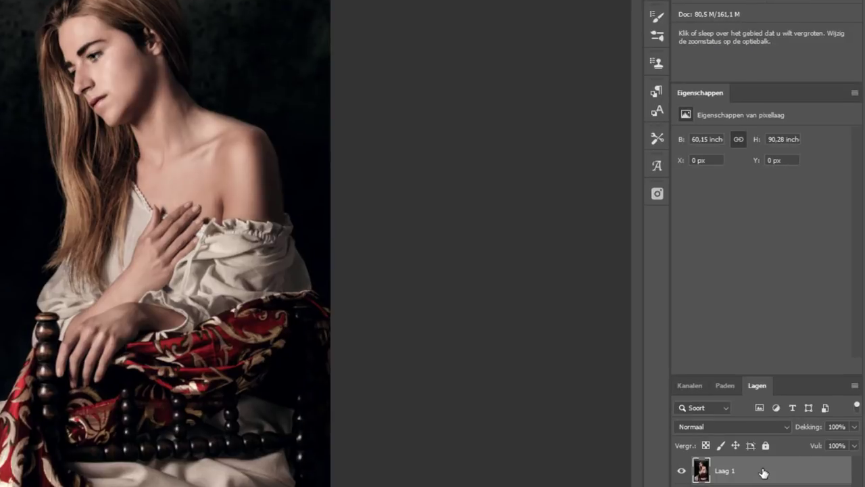
{"action": "right_click", "coordinate": [798, 412]}
{"action": "left_click", "coordinate": [744, 82]}
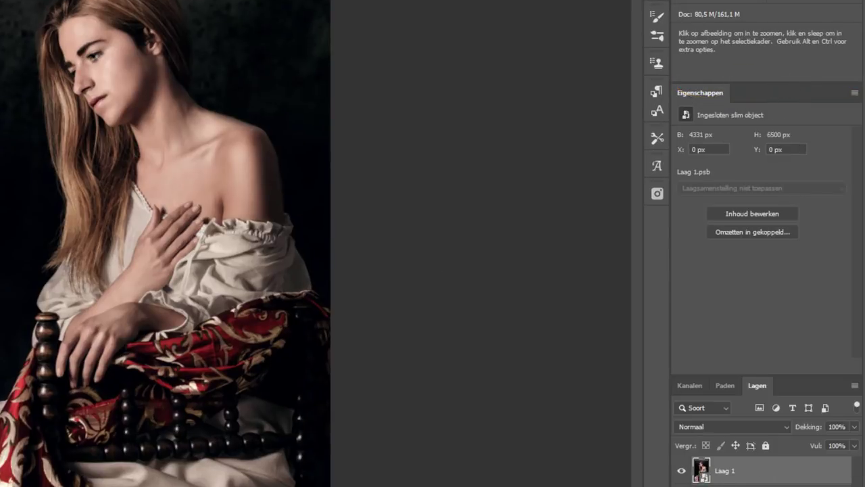
{"action": "left_click_drag", "start_coordinate": [4, 3], "coordinate": [236, 315]}
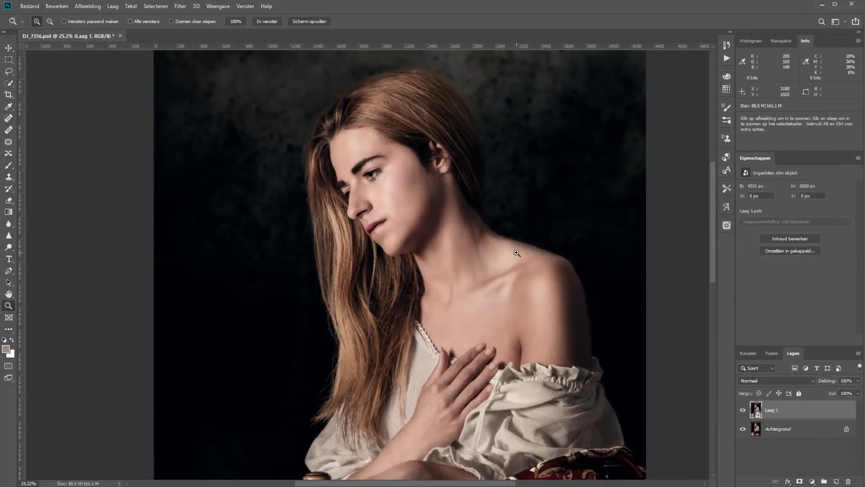
Open the Olieverf filter on Laag 1 with Stilering and Netheid at 10
{"action": "left_click", "coordinate": [238, 21]}
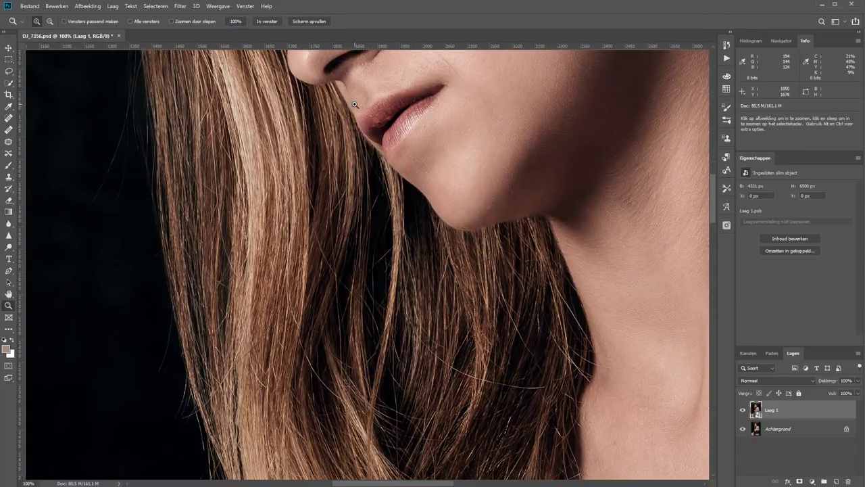
{"action": "key", "text": "h"}
{"action": "mouse_move", "coordinate": [311, 91]}
{"action": "left_mouse_down"}
{"action": "mouse_move", "coordinate": [261, 400]}
{"action": "mouse_move", "coordinate": [276, 335]}
{"action": "left_mouse_up"}
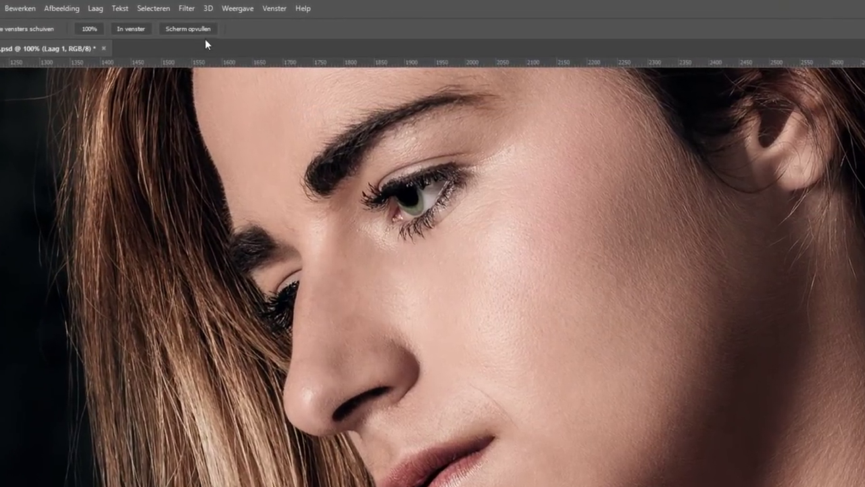
{"action": "left_click", "coordinate": [188, 10]}
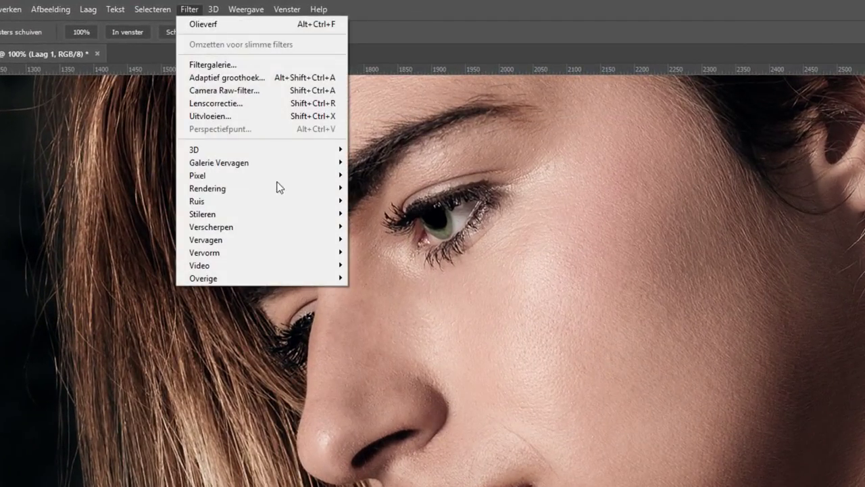
{"action": "mouse_move", "coordinate": [260, 214]}
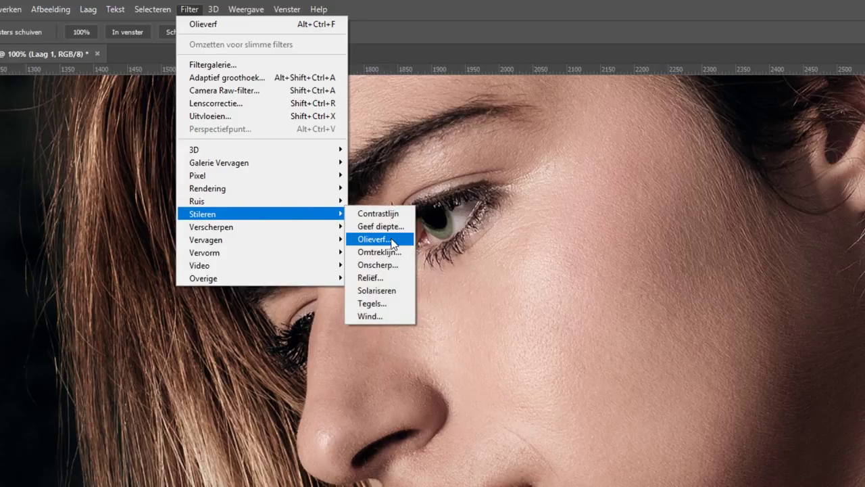
{"action": "left_click", "coordinate": [393, 241]}
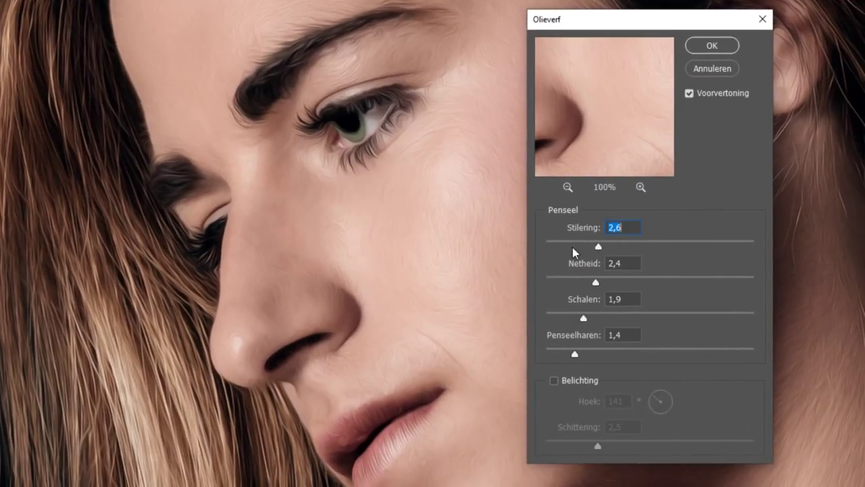
{"action": "left_click_drag", "start_coordinate": [598, 247], "coordinate": [756, 248]}
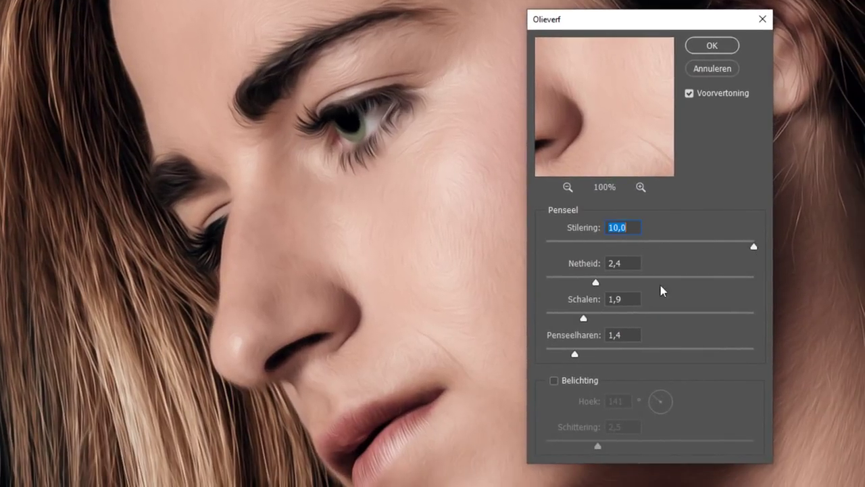
{"action": "left_click_drag", "start_coordinate": [634, 283], "coordinate": [790, 285]}
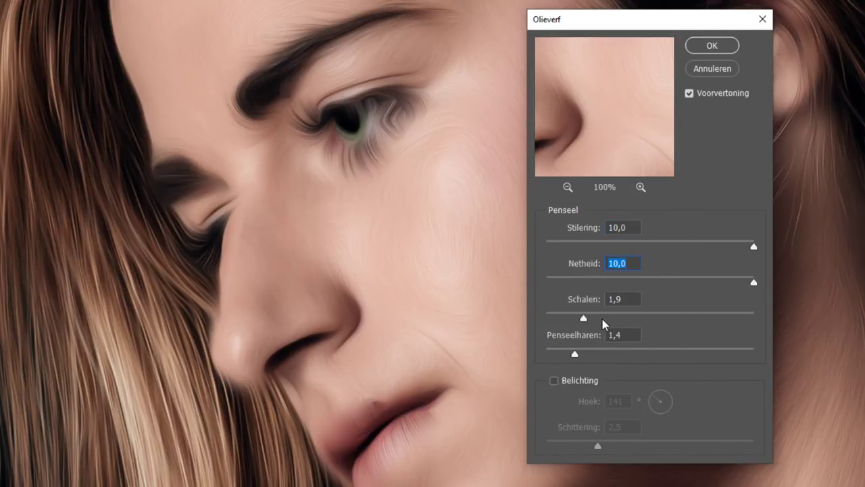
Set the Oil Paint Schalen to 1,3 and raise Penseelharen to 4,4
{"action": "left_click", "coordinate": [666, 315]}
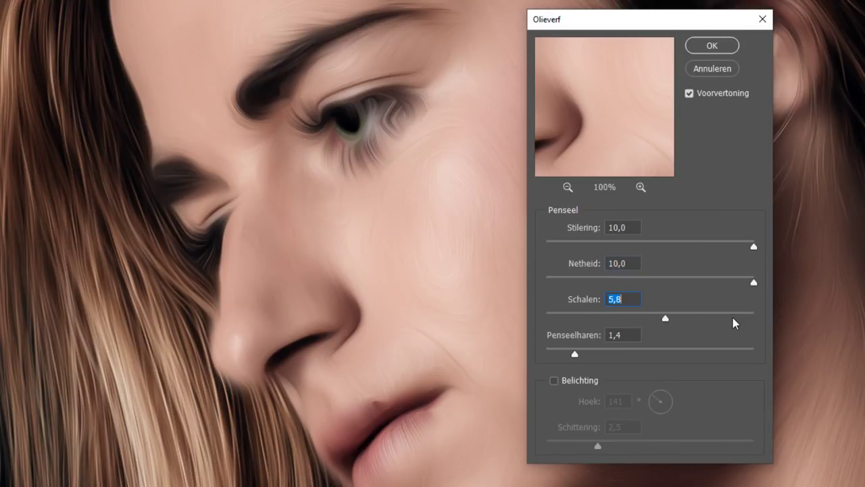
{"action": "left_click", "coordinate": [735, 322]}
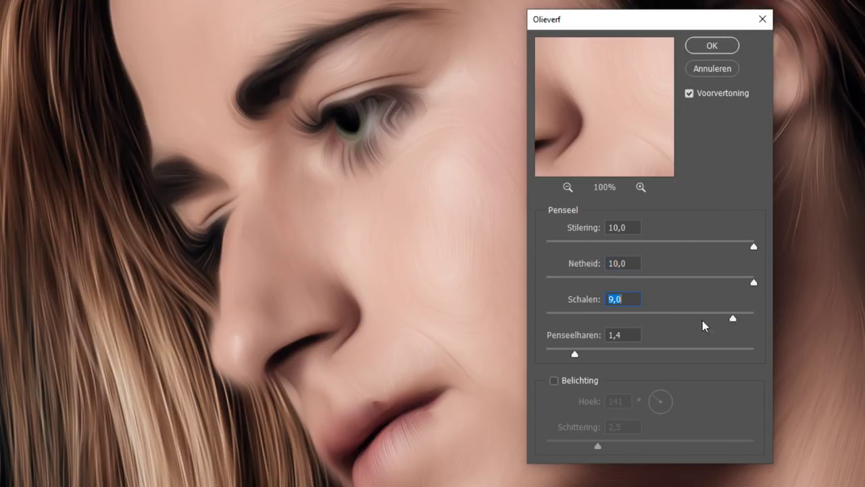
{"action": "left_click", "coordinate": [571, 316]}
{"action": "left_click", "coordinate": [569, 319]}
{"action": "left_click_drag", "start_coordinate": [572, 319], "coordinate": [571, 320]}
{"action": "left_click_drag", "start_coordinate": [575, 354], "coordinate": [638, 356]}
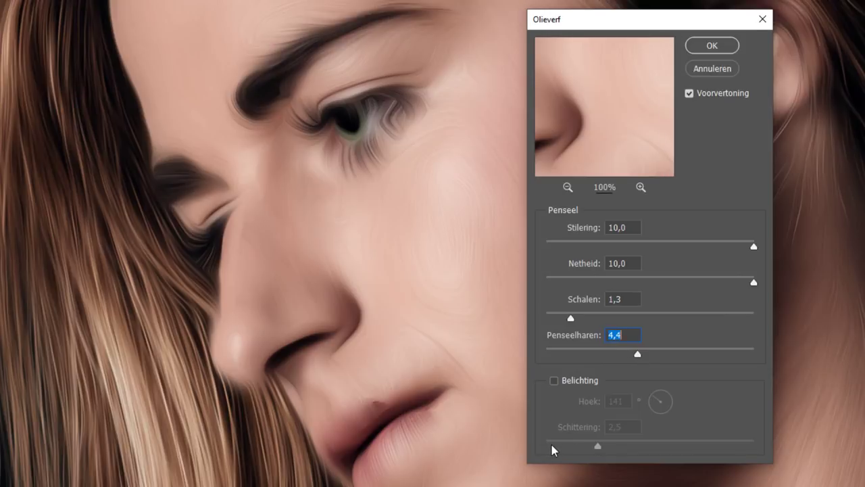
Enable Belichting, set Schittering to 2, and apply the Oil Paint filter
{"action": "left_click", "coordinate": [554, 381]}
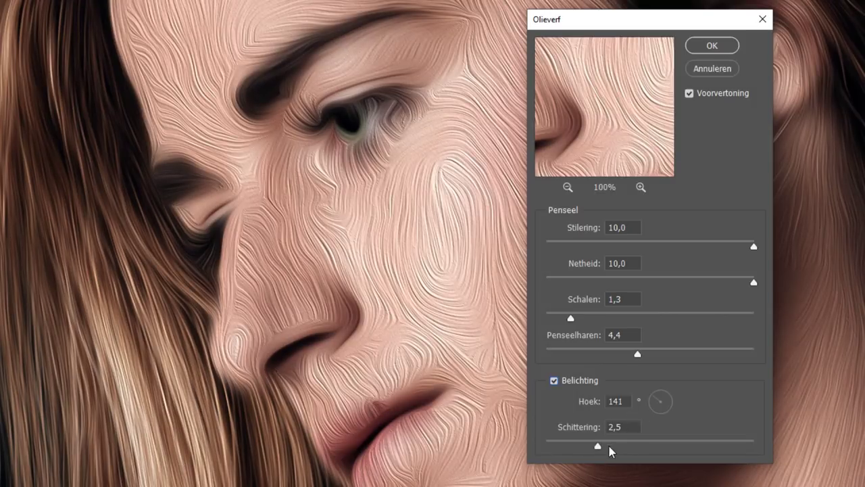
{"action": "left_click", "coordinate": [686, 446]}
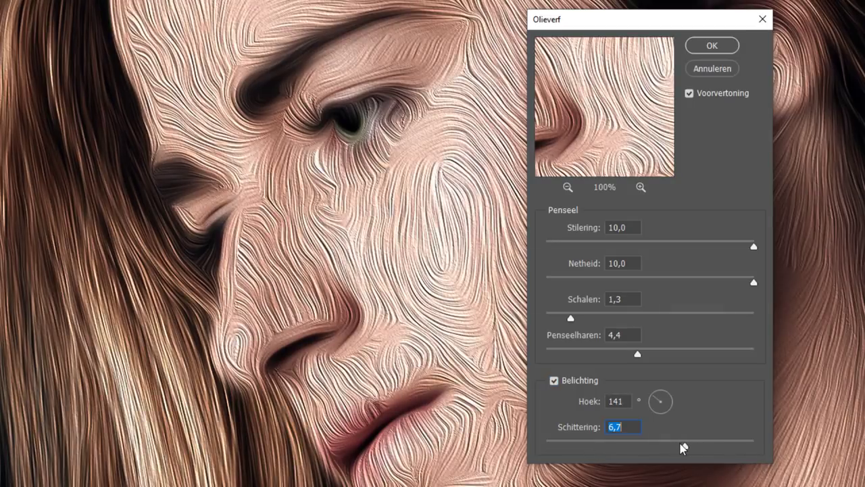
{"action": "left_click", "coordinate": [581, 446]}
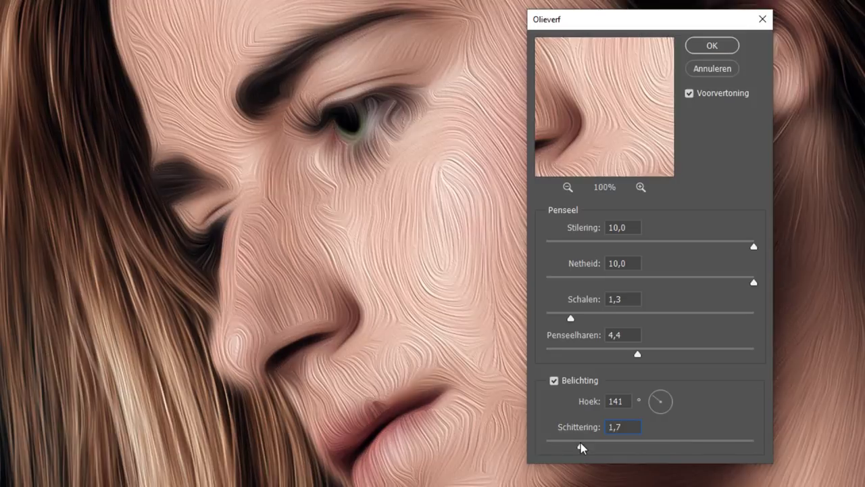
{"action": "left_click_drag", "start_coordinate": [581, 446], "coordinate": [592, 446]}
{"action": "type", "text": "2"}
{"action": "left_click", "coordinate": [712, 46]}
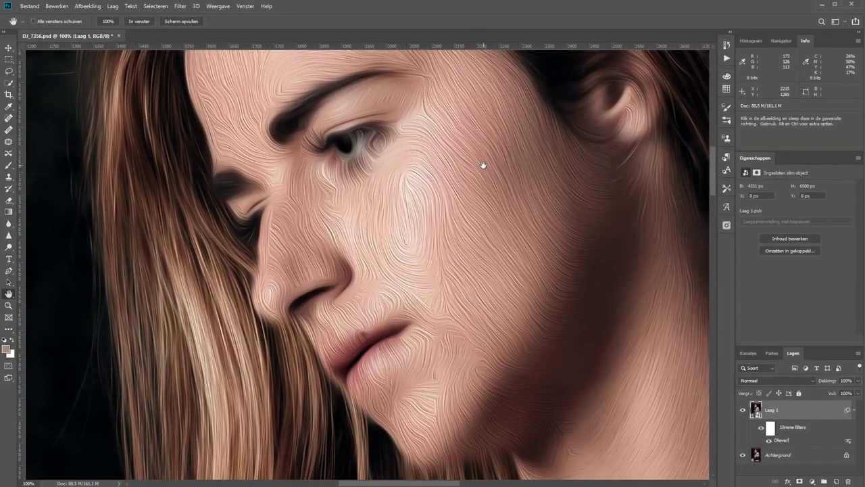
{"action": "double_click", "coordinate": [776, 440]}
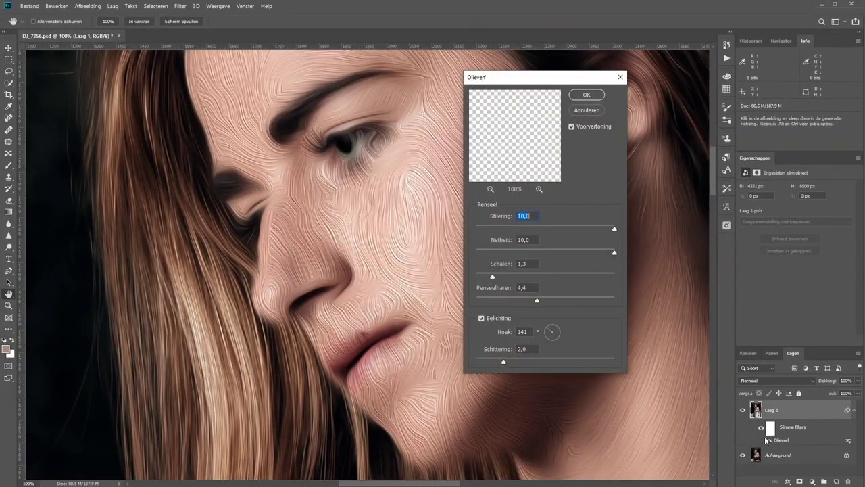
{"action": "left_click", "coordinate": [585, 95]}
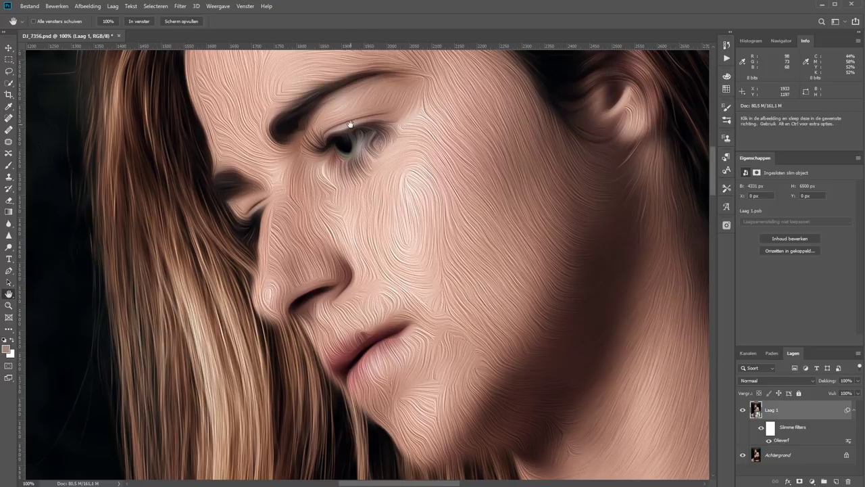
{"action": "mouse_move", "coordinate": [347, 145]}
{"action": "left_mouse_down"}
{"action": "mouse_move", "coordinate": [448, 302]}
{"action": "mouse_move", "coordinate": [416, 372]}
{"action": "mouse_move", "coordinate": [454, 464]}
{"action": "left_mouse_up"}
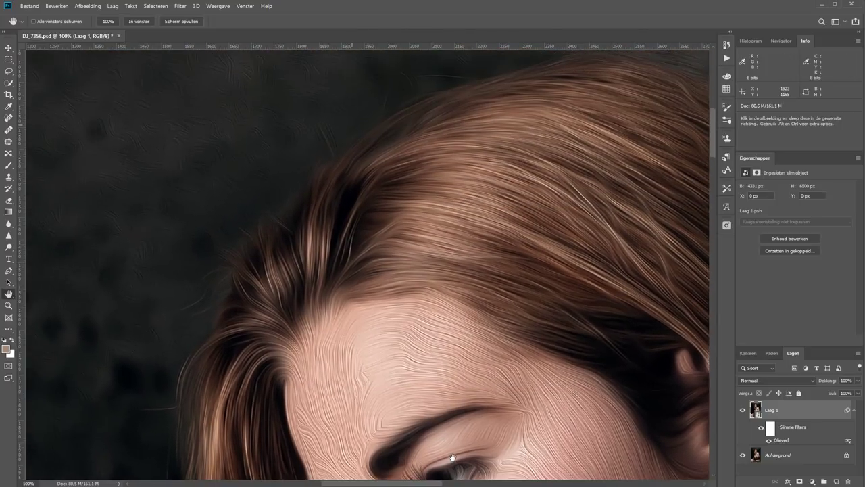
{"action": "mouse_move", "coordinate": [442, 393]}
{"action": "left_mouse_down"}
{"action": "mouse_move", "coordinate": [398, 183]}
{"action": "mouse_move", "coordinate": [322, 444]}
{"action": "left_mouse_up"}
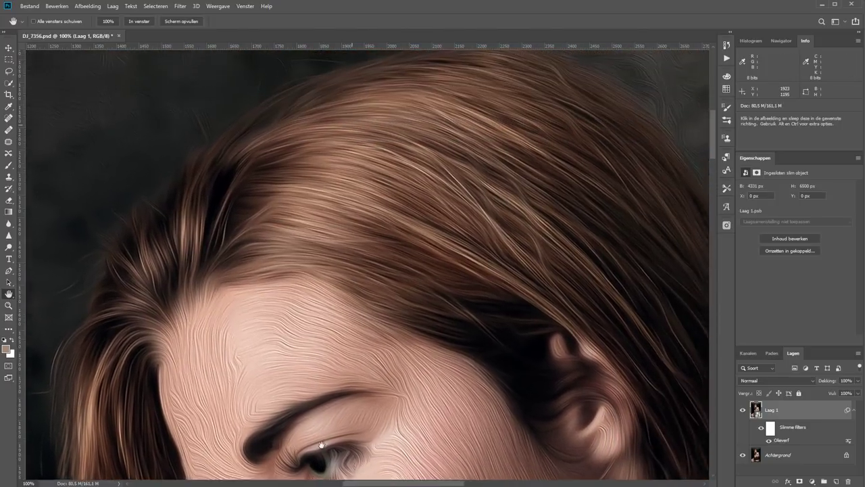
{"action": "mouse_move", "coordinate": [588, 294]}
{"action": "left_mouse_down"}
{"action": "mouse_move", "coordinate": [515, 264]}
{"action": "mouse_move", "coordinate": [329, 155]}
{"action": "left_mouse_up"}
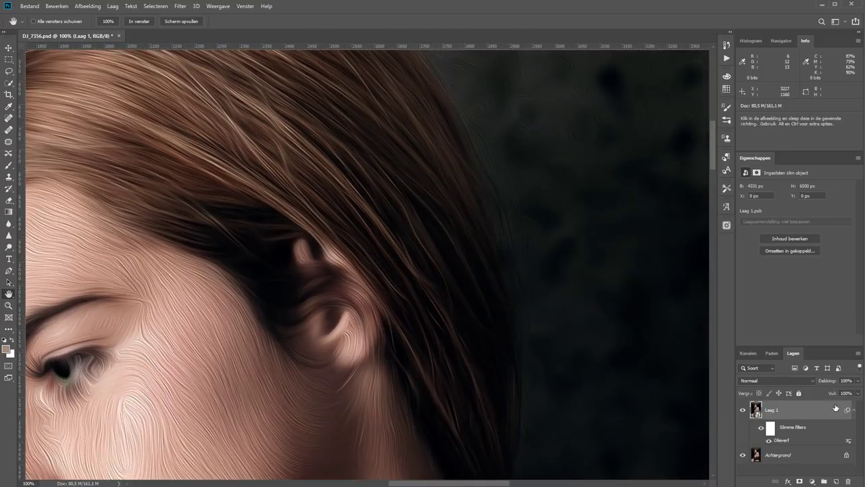
{"action": "left_click_drag", "start_coordinate": [422, 273], "coordinate": [618, 376]}
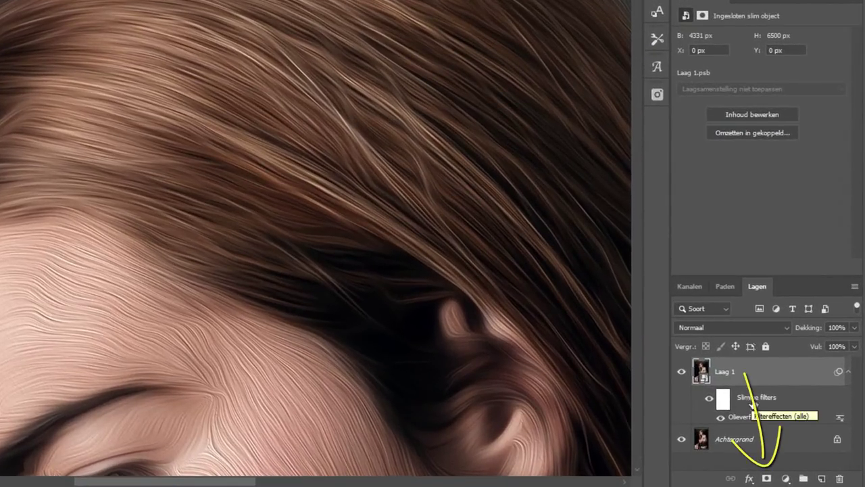
Add a black mask to Laag 1 and paint white over the hairline with a small brush
{"action": "left_click", "coordinate": [767, 479], "text": "alt"}
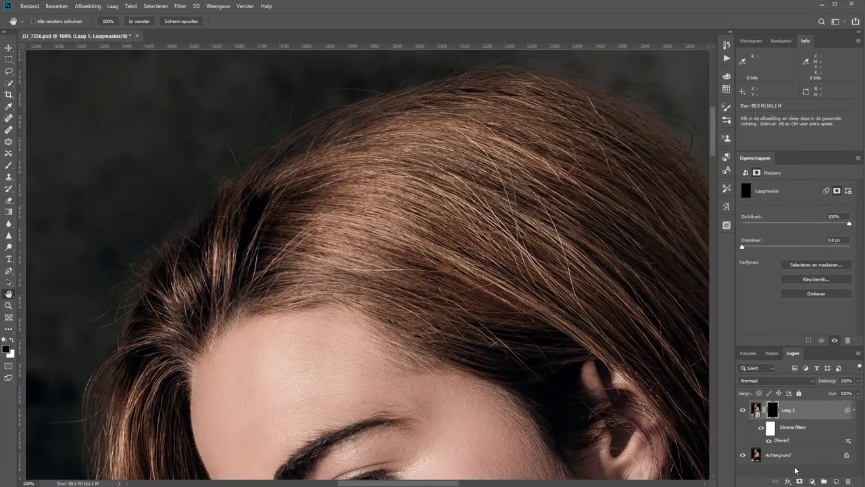
{"action": "left_click", "coordinate": [9, 166]}
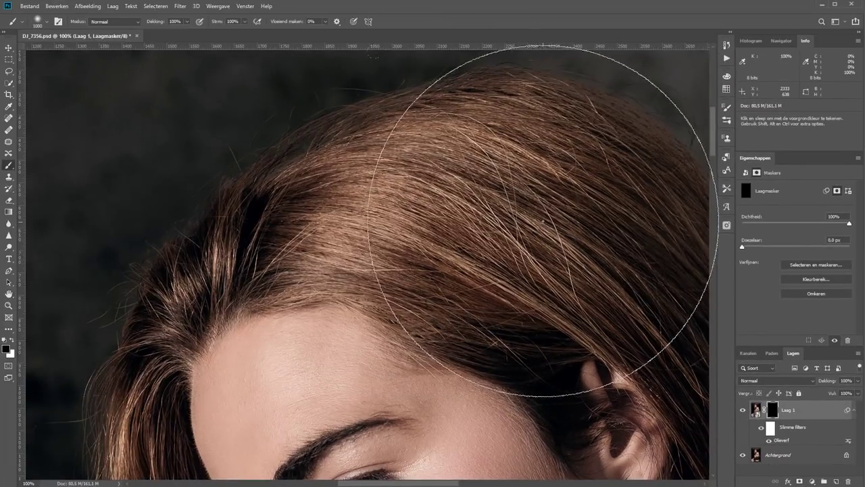
{"action": "key", "text": "bracketleft"}
{"action": "key", "text": "bracketleft"}
{"action": "key", "text": "bracketleft"}
{"action": "key", "text": "x"}
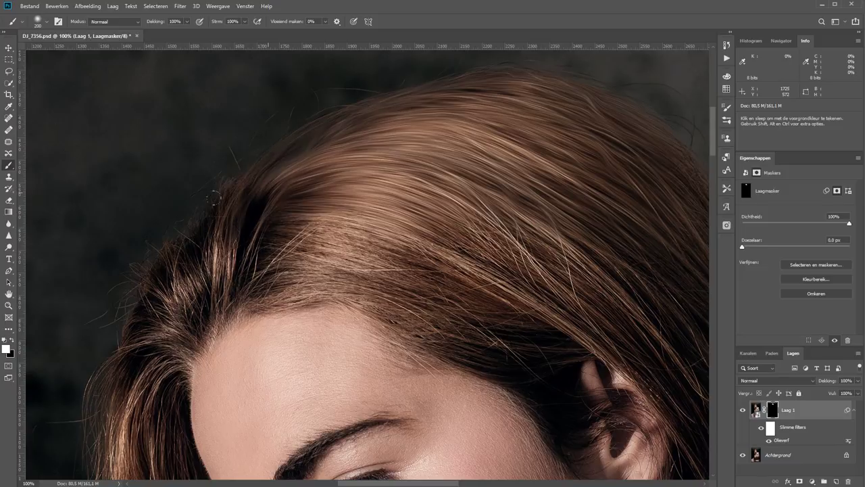
{"action": "left_click_drag", "start_coordinate": [214, 197], "coordinate": [395, 273]}
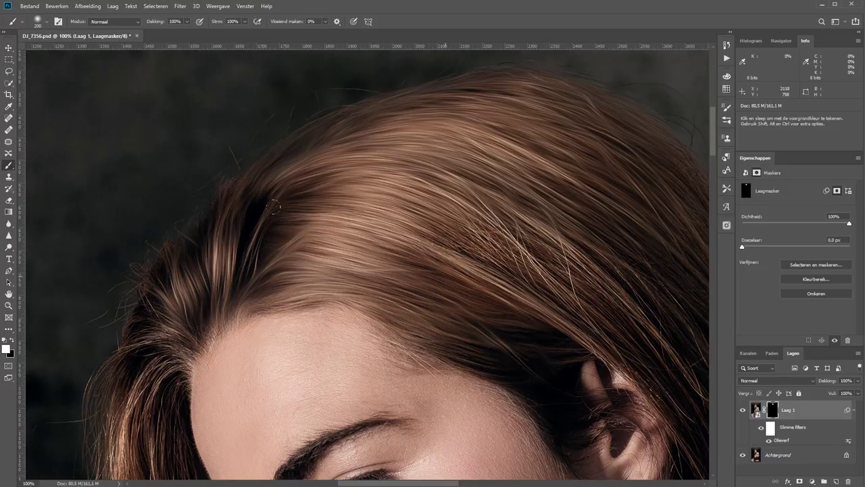
Paint the oil effect back onto the top hair and the hair over the ear
{"action": "left_click_drag", "start_coordinate": [274, 206], "coordinate": [635, 270]}
{"action": "key", "text": "space"}
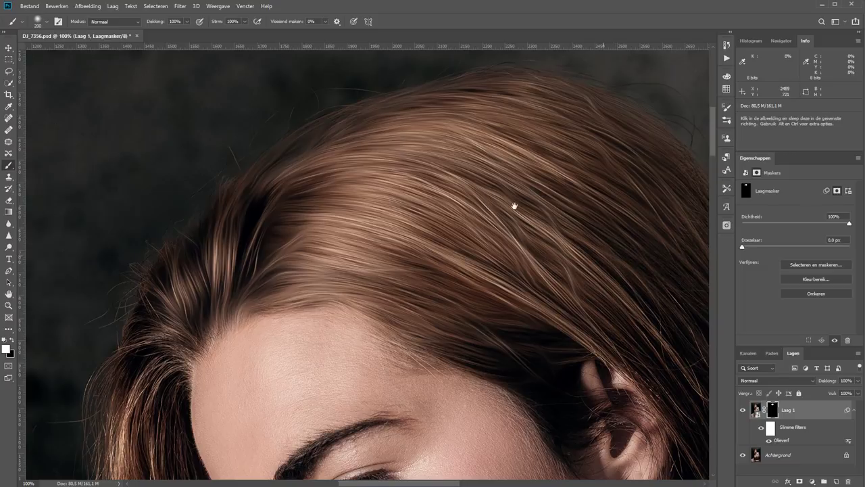
{"action": "left_click_drag", "start_coordinate": [514, 205], "coordinate": [274, 90]}
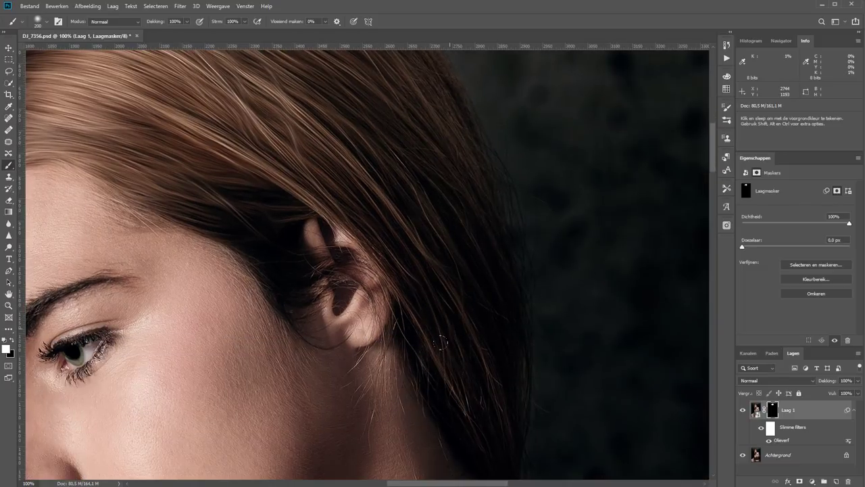
{"action": "left_click_drag", "start_coordinate": [404, 72], "coordinate": [448, 231]}
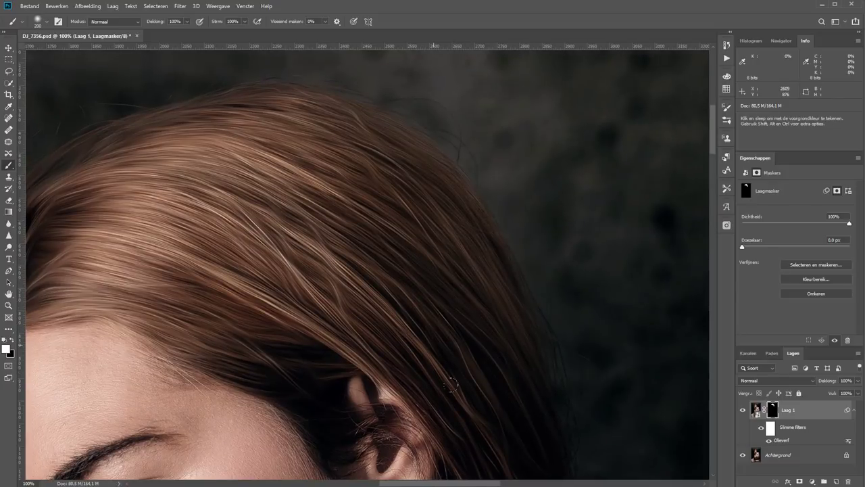
{"action": "scroll", "coordinate": [295, 209], "scroll_direction": "down", "scroll_amount": 3}
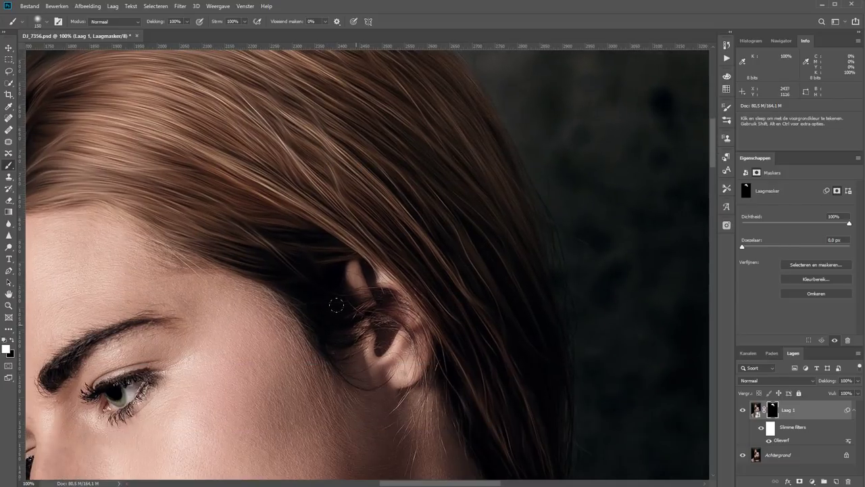
{"action": "mouse_move", "coordinate": [337, 305]}
{"action": "left_mouse_down"}
{"action": "mouse_move", "coordinate": [379, 311]}
{"action": "mouse_move", "coordinate": [410, 329]}
{"action": "mouse_move", "coordinate": [409, 371]}
{"action": "left_mouse_up"}
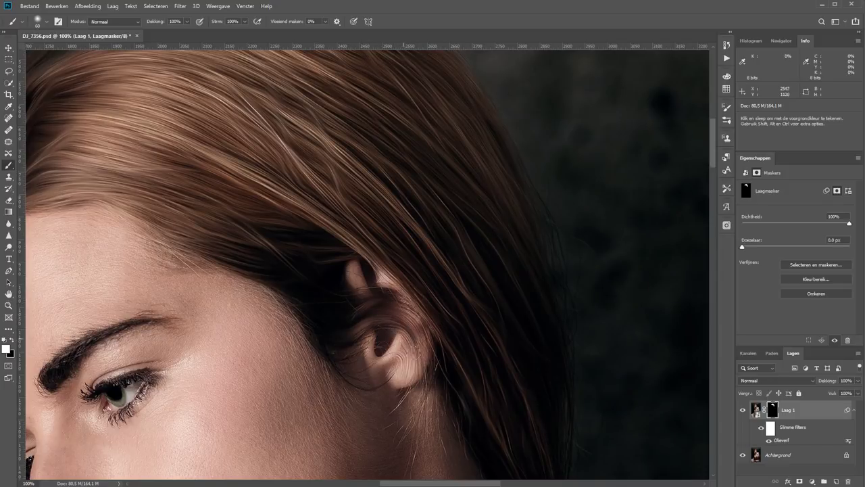
Lower the brush opacity to 30% and paint the effect onto hair near the brow
{"action": "key", "text": "x"}
{"action": "key", "text": "x"}
{"action": "key", "text": "3"}
{"action": "key", "text": "x"}
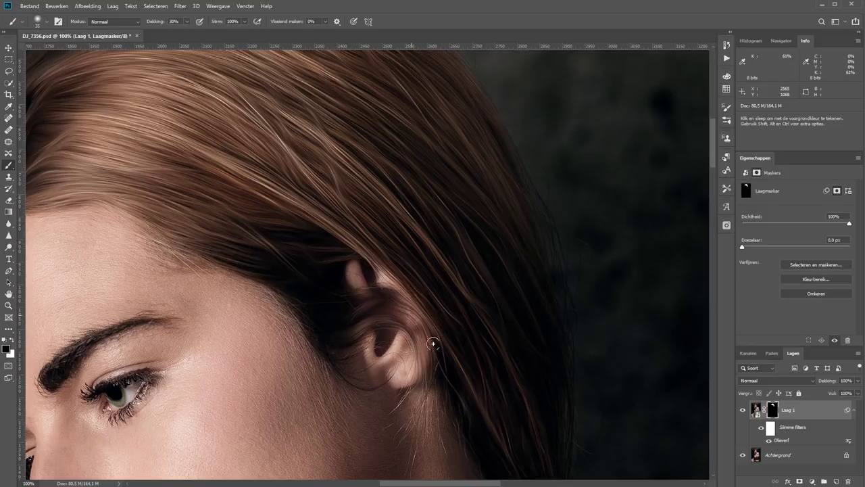
{"action": "key", "text": "x"}
{"action": "key", "text": "0"}
{"action": "left_click_drag", "start_coordinate": [477, 380], "coordinate": [398, 187]}
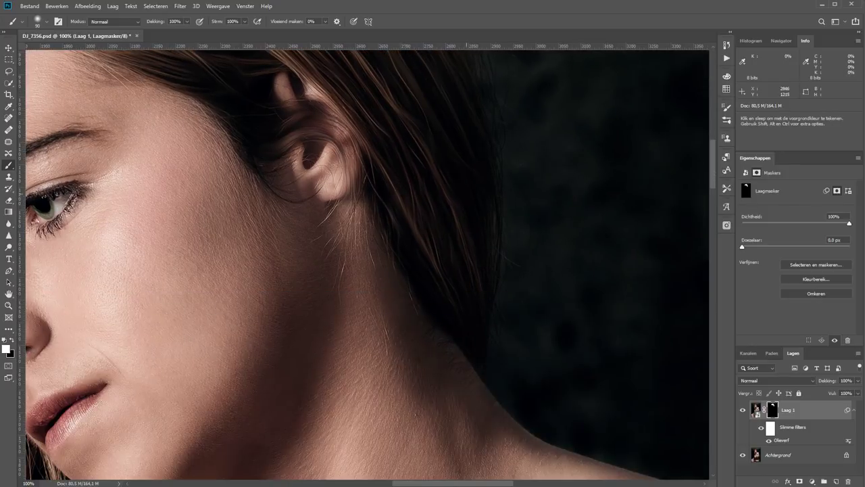
{"action": "scroll", "coordinate": [383, 202], "scroll_direction": "up", "scroll_amount": 5}
{"action": "scroll", "coordinate": [383, 203], "scroll_direction": "left", "scroll_amount": 10}
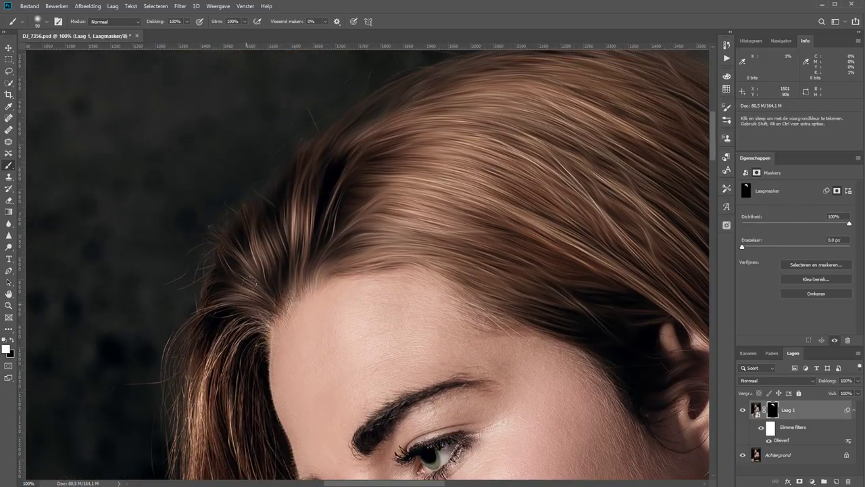
{"action": "left_click_drag", "start_coordinate": [245, 378], "coordinate": [259, 169]}
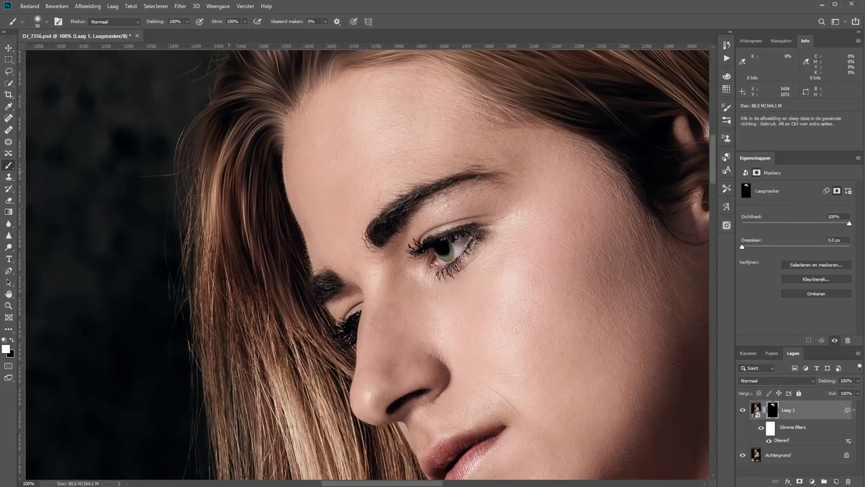
{"action": "left_click_drag", "start_coordinate": [290, 330], "coordinate": [312, 365]}
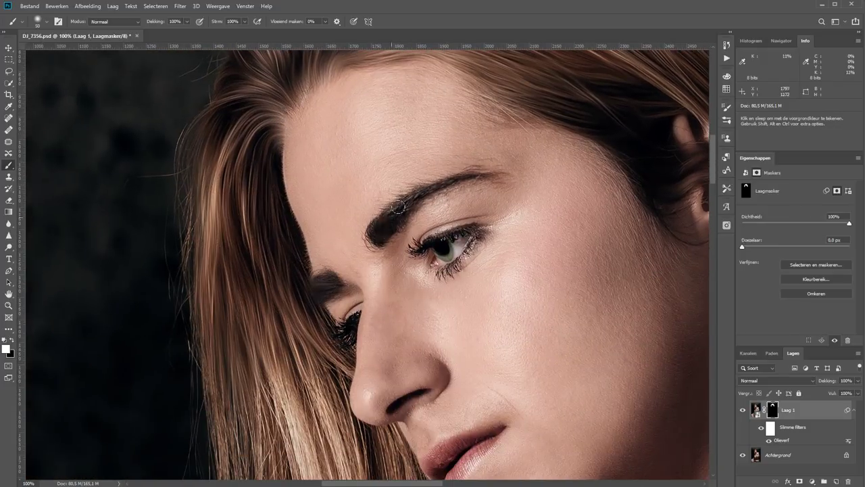
Paint the effect onto the lower-left, mid-length and lower hair strands over the blouse
{"action": "left_click_drag", "start_coordinate": [290, 290], "coordinate": [277, 118]}
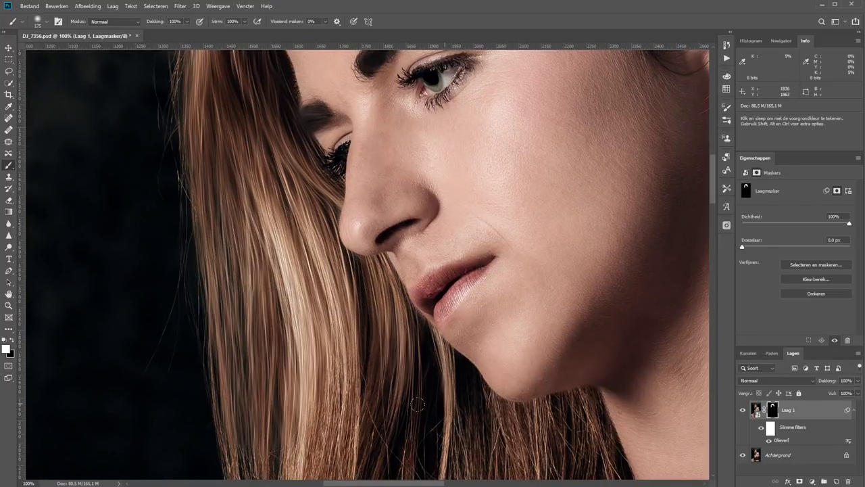
{"action": "left_click_drag", "start_coordinate": [341, 399], "coordinate": [270, 112]}
{"action": "left_click_drag", "start_coordinate": [270, 203], "coordinate": [324, 406]}
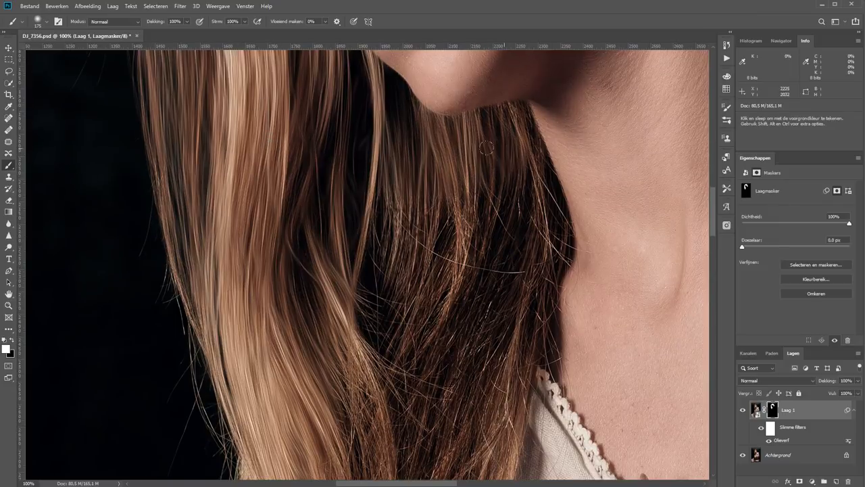
{"action": "left_click_drag", "start_coordinate": [478, 327], "coordinate": [473, 142]}
{"action": "left_click_drag", "start_coordinate": [500, 203], "coordinate": [419, 379]}
{"action": "left_click_drag", "start_coordinate": [378, 203], "coordinate": [379, 392]}
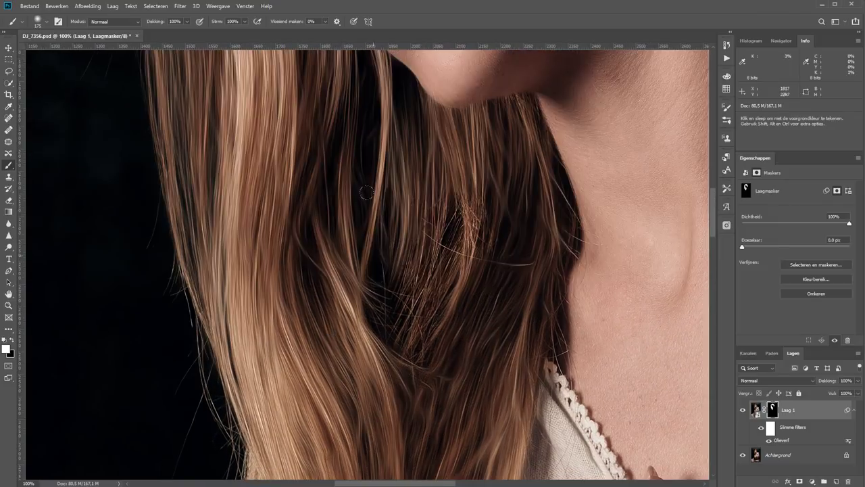
{"action": "left_click_drag", "start_coordinate": [460, 203], "coordinate": [405, 318]}
{"action": "left_click_drag", "start_coordinate": [353, 301], "coordinate": [351, 1]}
{"action": "left_click_drag", "start_coordinate": [243, 88], "coordinate": [135, 413]}
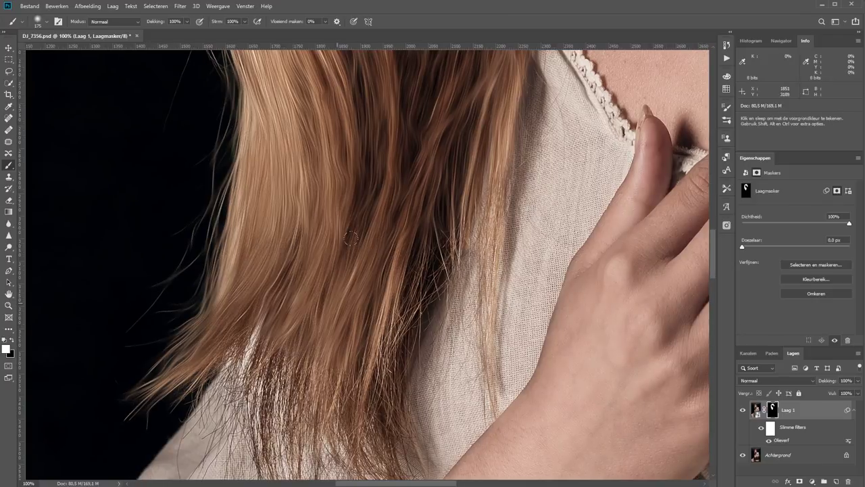
{"action": "left_click_drag", "start_coordinate": [439, 233], "coordinate": [398, 341]}
With a size-30 brush at 50% opacity, softly paint the strands over the blouse
{"action": "key", "text": "bracketleft"}
{"action": "key", "text": "bracketleft"}
{"action": "key", "text": "bracketleft"}
{"action": "key", "text": "5"}
{"action": "left_click_drag", "start_coordinate": [484, 389], "coordinate": [507, 118]}
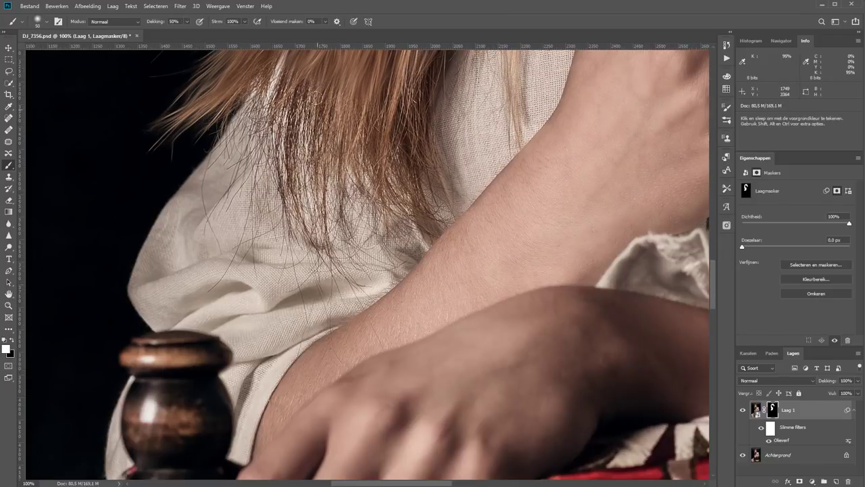
{"action": "left_click_drag", "start_coordinate": [277, 128], "coordinate": [325, 196]}
{"action": "left_click_drag", "start_coordinate": [358, 163], "coordinate": [392, 202]}
{"action": "left_click_drag", "start_coordinate": [348, 108], "coordinate": [351, 196]}
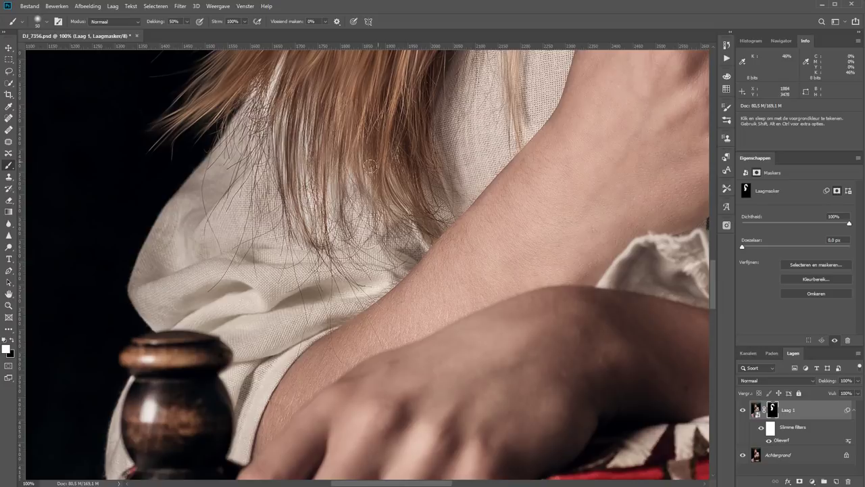
{"action": "left_click_drag", "start_coordinate": [260, 88], "coordinate": [230, 153]}
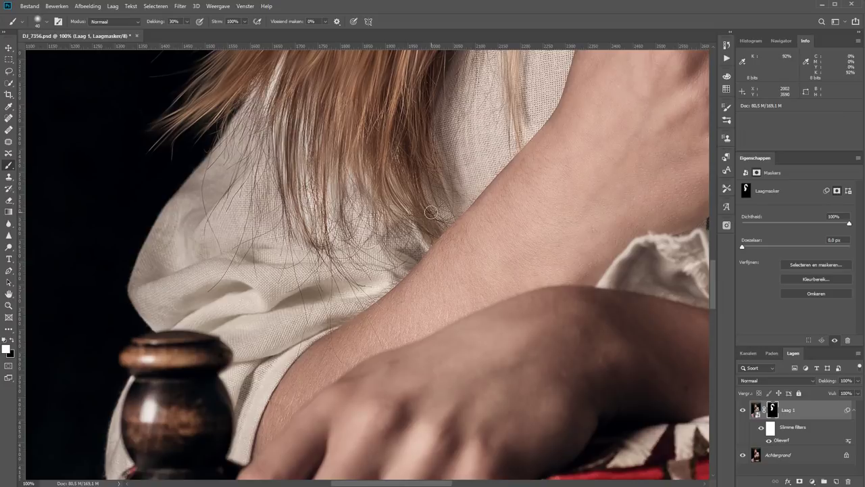
{"action": "key", "text": "ctrl+0"}
{"action": "key", "text": "z"}
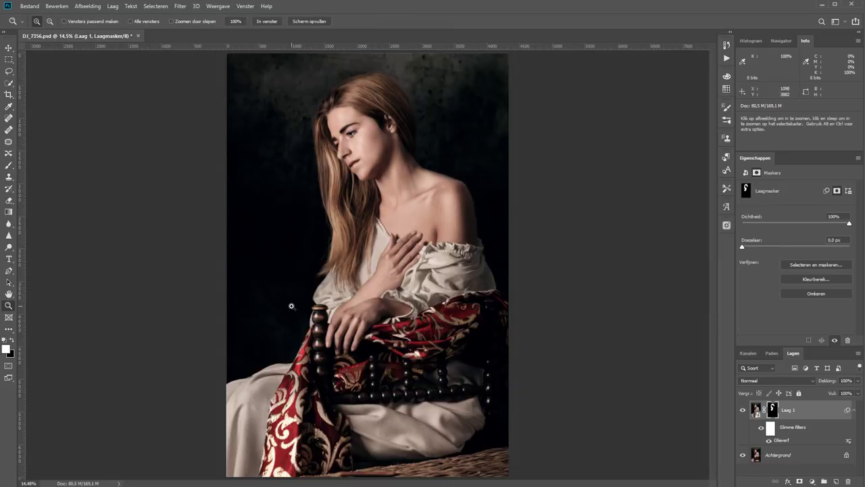
{"action": "left_click_drag", "start_coordinate": [292, 306], "coordinate": [465, 49]}
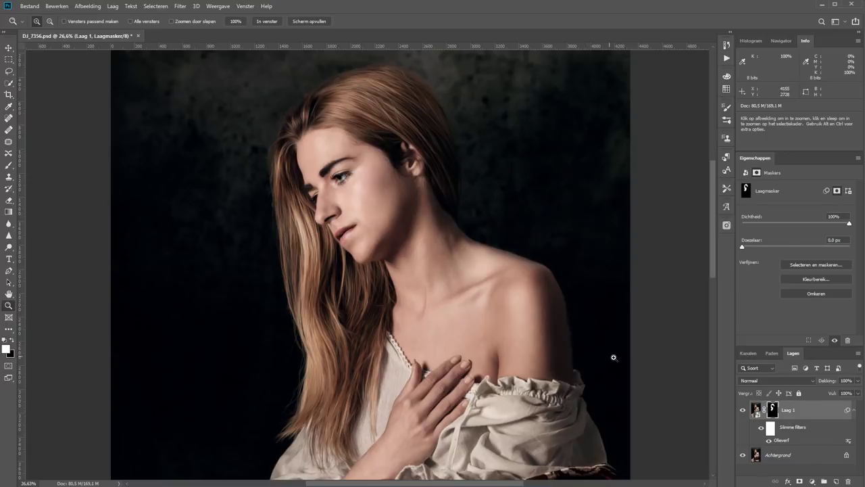
{"action": "left_click", "coordinate": [773, 411], "text": "alt"}
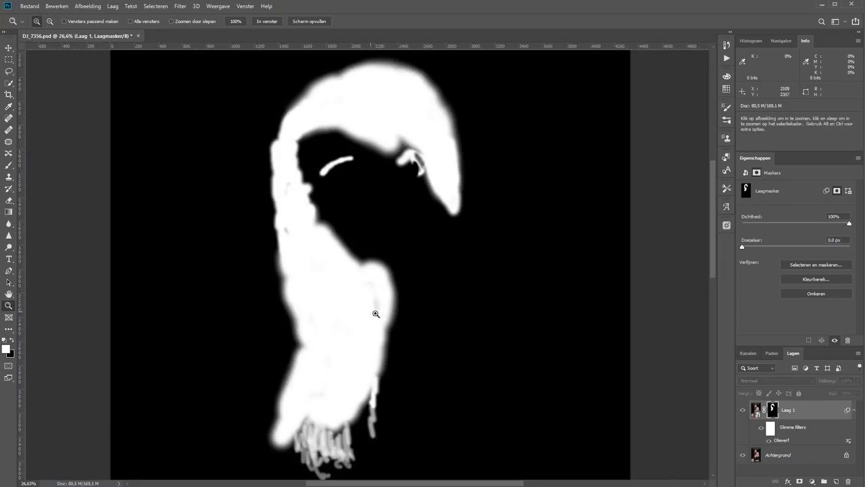
{"action": "left_click_drag", "start_coordinate": [402, 310], "coordinate": [235, 115]}
{"action": "key", "text": "b"}
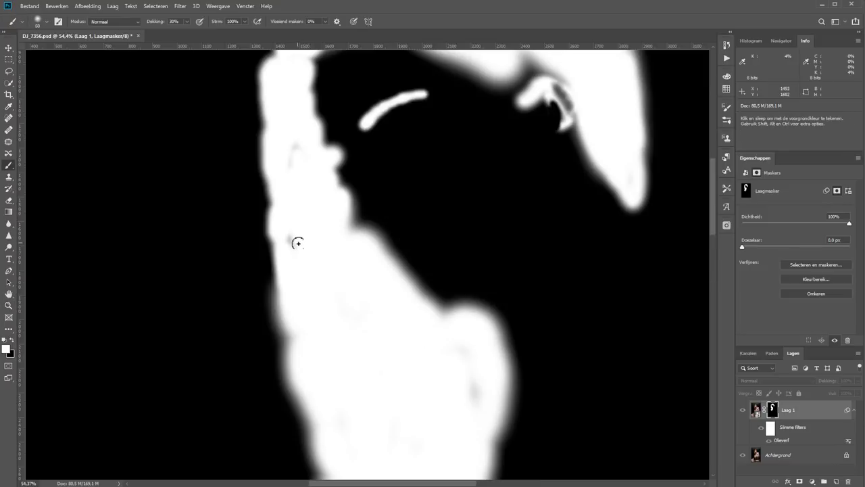
{"action": "key", "text": "0"}
{"action": "key", "text": "space"}
{"action": "mouse_move", "coordinate": [423, 345]}
{"action": "left_mouse_down"}
{"action": "mouse_move", "coordinate": [400, 371]}
{"action": "mouse_move", "coordinate": [421, 297]}
{"action": "mouse_move", "coordinate": [394, 288]}
{"action": "left_mouse_up"}
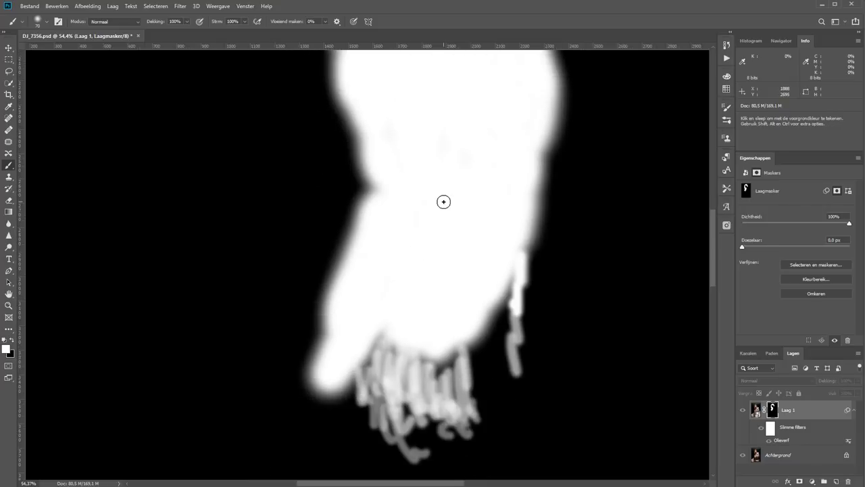
{"action": "key", "text": "ctrl+0"}
{"action": "left_click", "coordinate": [744, 412]}
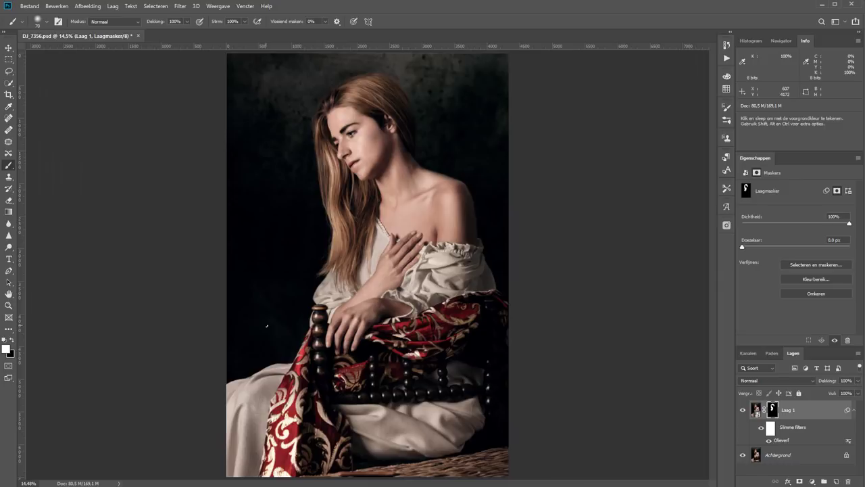
At 100% zoom, lower Laag 1's opacity to 58%
{"action": "key", "text": "ctrl+1"}
{"action": "left_click_drag", "start_coordinate": [365, 68], "coordinate": [369, 448]}
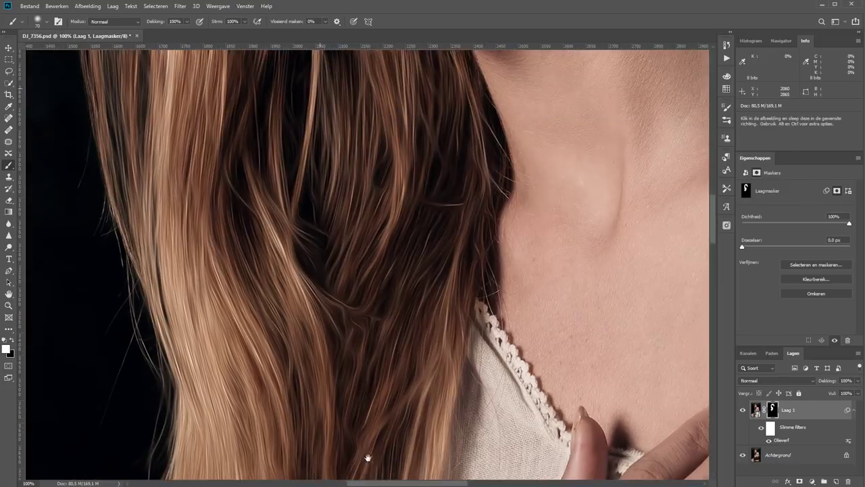
{"action": "left_click_drag", "start_coordinate": [318, 169], "coordinate": [368, 379]}
{"action": "left_click_drag", "start_coordinate": [348, 252], "coordinate": [445, 174]}
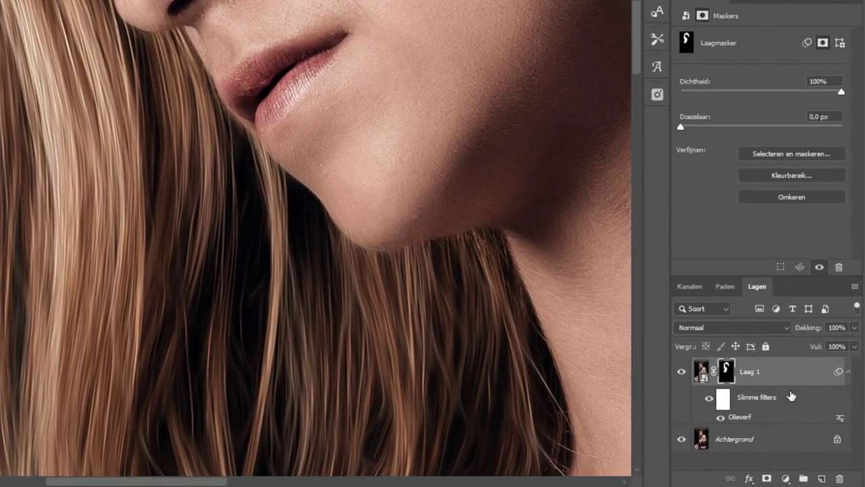
{"action": "left_click_drag", "start_coordinate": [813, 330], "coordinate": [785, 329]}
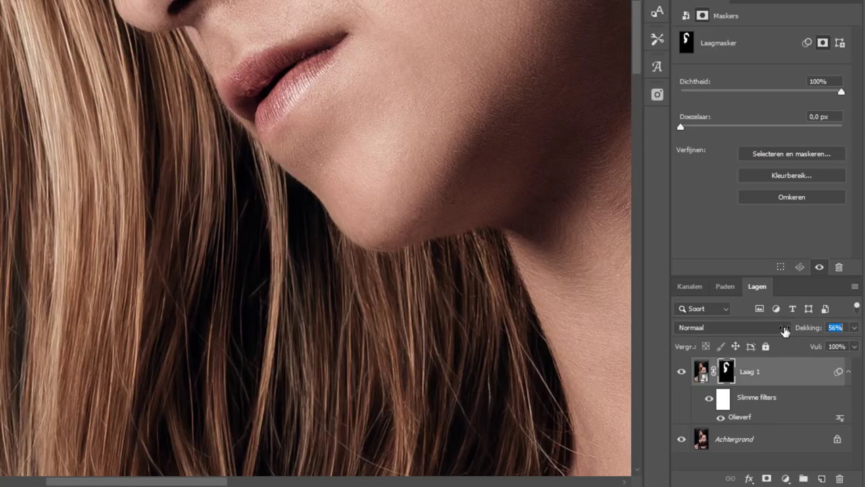
{"action": "type", "text": "53"}
{"action": "key", "text": "Return"}
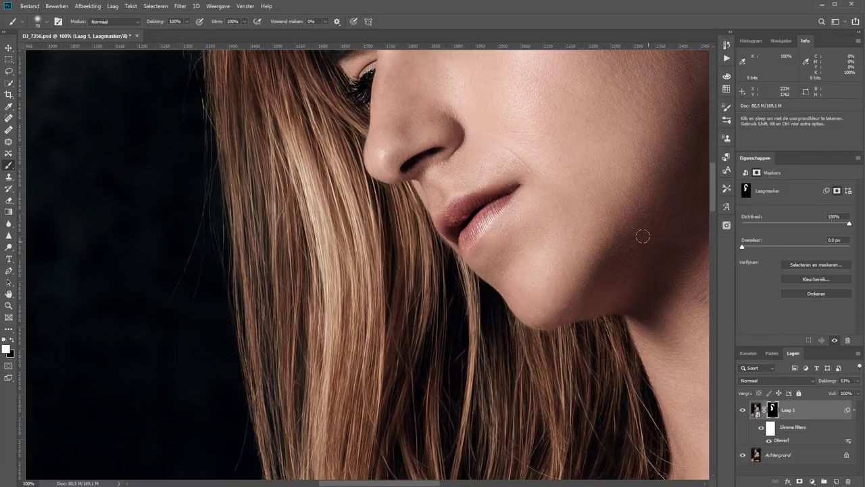
Toggle Laag 1's visibility to compare the oil effect with the original
{"action": "left_click", "coordinate": [742, 410]}
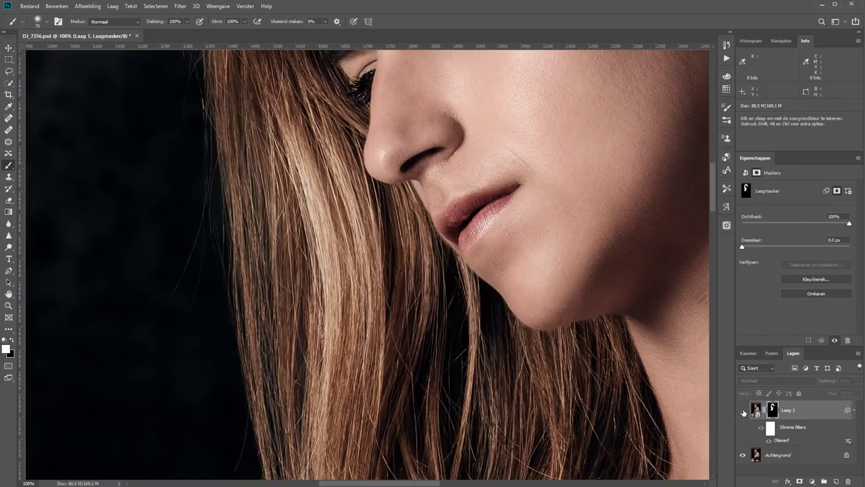
{"action": "left_click", "coordinate": [743, 410]}
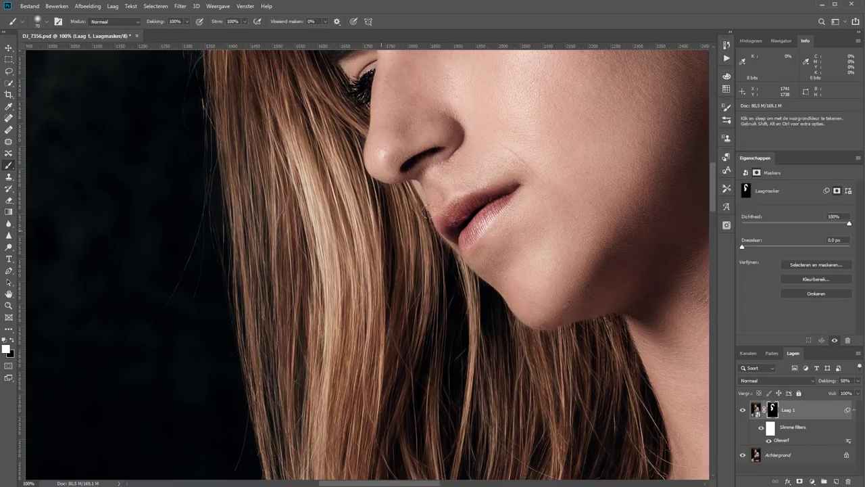
{"action": "scroll", "coordinate": [426, 213], "scroll_direction": "down", "scroll_amount": 5}
{"action": "scroll", "coordinate": [338, 199], "scroll_direction": "down", "scroll_amount": 5}
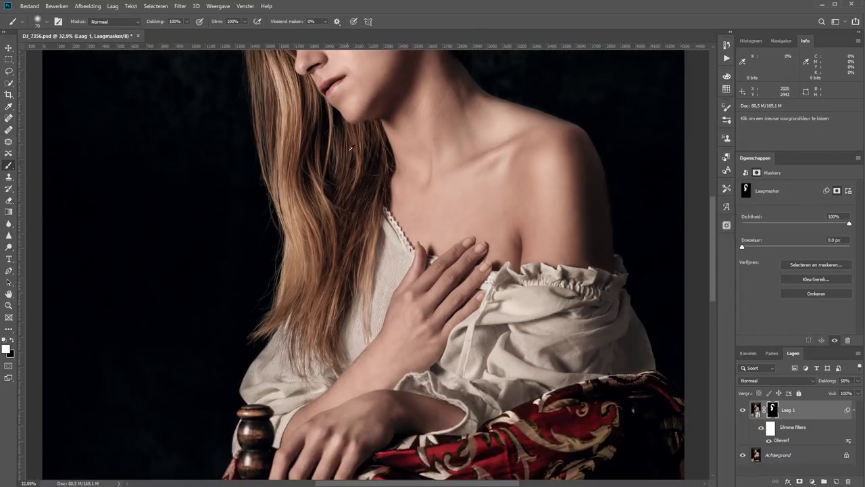
Create a new layer named 'doordrukken en tegenhouden' above Laag 1
{"action": "scroll", "coordinate": [350, 147], "scroll_direction": "up", "scroll_amount": 5}
{"action": "scroll", "coordinate": [367, 257], "scroll_direction": "down", "scroll_amount": 1}
{"action": "scroll", "coordinate": [411, 246], "scroll_direction": "down", "scroll_amount": 1}
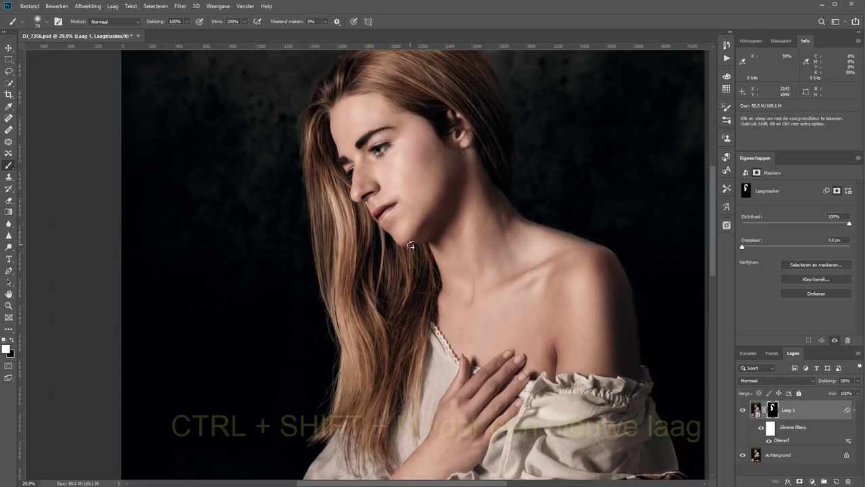
{"action": "scroll", "coordinate": [411, 246], "scroll_direction": "down", "scroll_amount": 1}
{"action": "scroll", "coordinate": [404, 189], "scroll_direction": "up", "scroll_amount": 1}
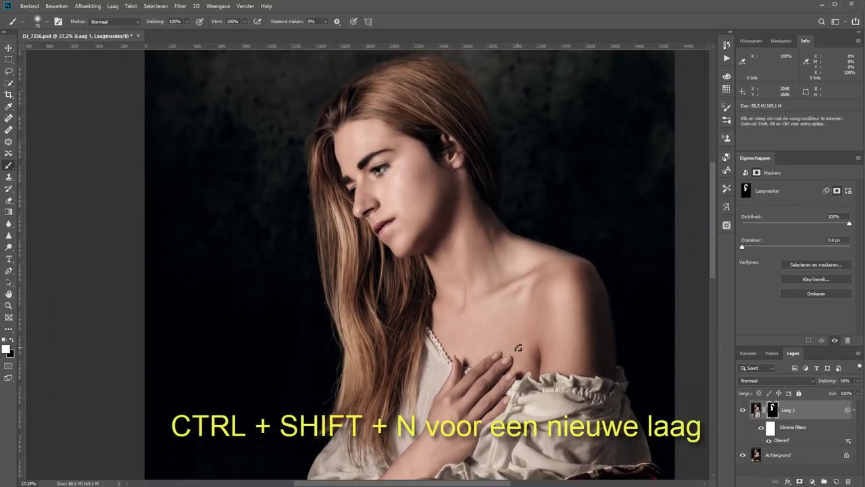
{"action": "key", "text": "ctrl+shift+n"}
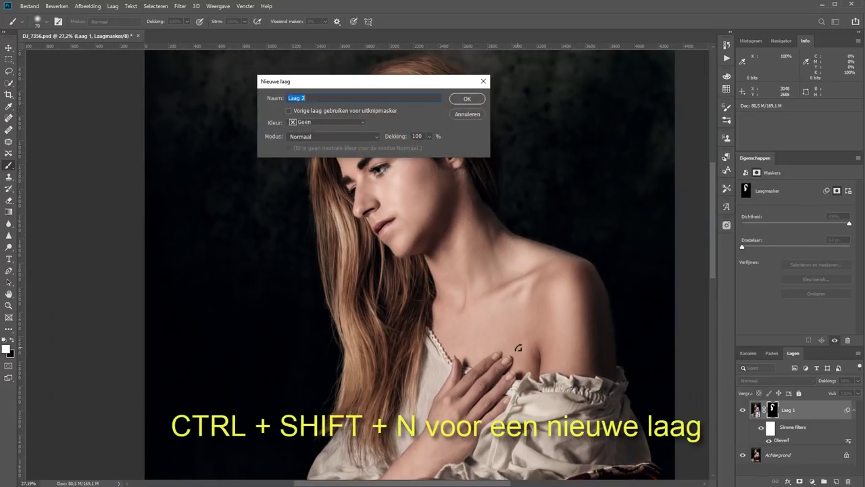
{"action": "type", "text": "doordrukken en tegenhouden"}
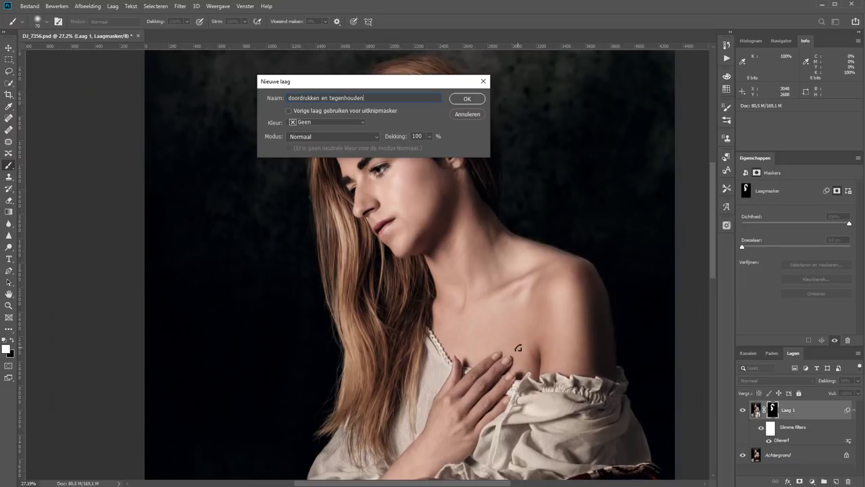
{"action": "key", "text": "Return"}
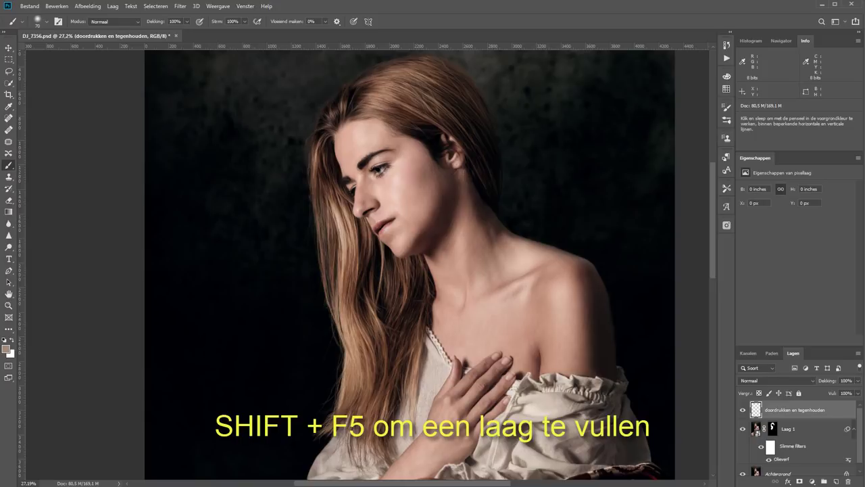
Fill the new layer with 50% grijs and set its blend mode to Bedekken (Overlay)
{"action": "key", "text": "shift+F5"}
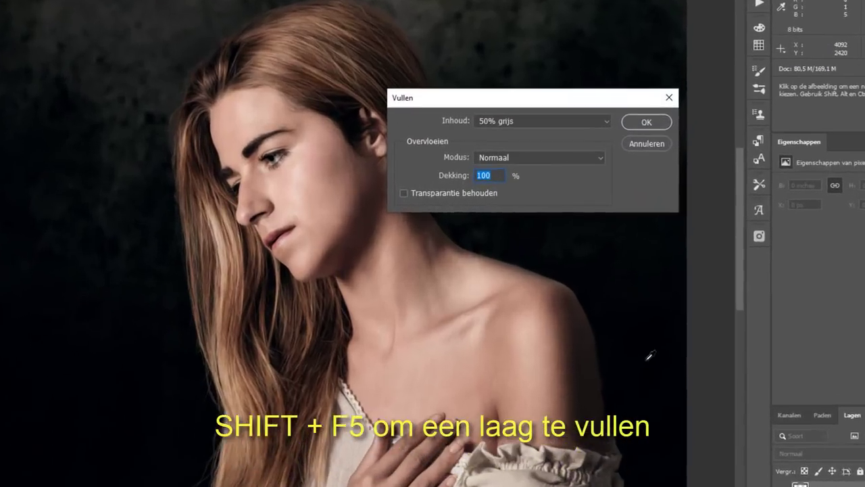
{"action": "left_click", "coordinate": [535, 122]}
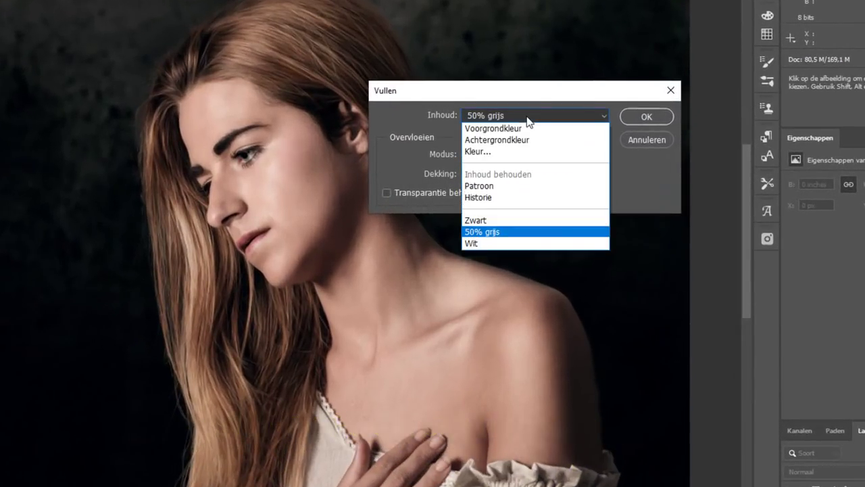
{"action": "left_click", "coordinate": [558, 232]}
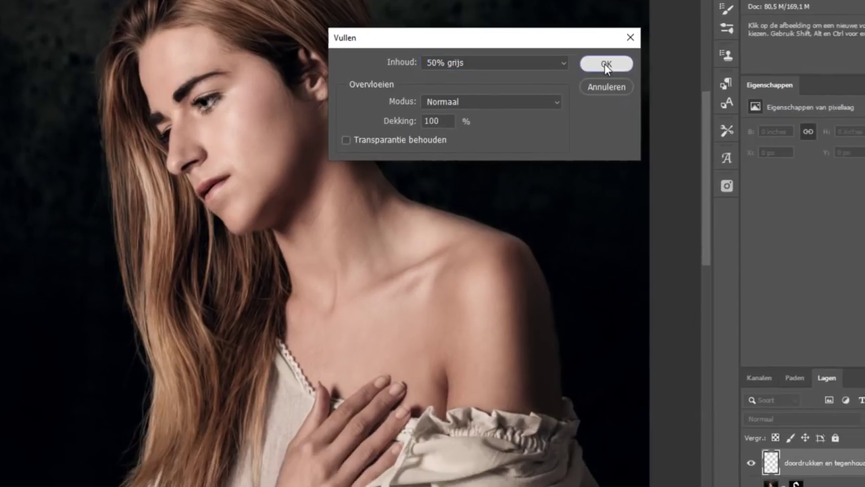
{"action": "left_click", "coordinate": [645, 117]}
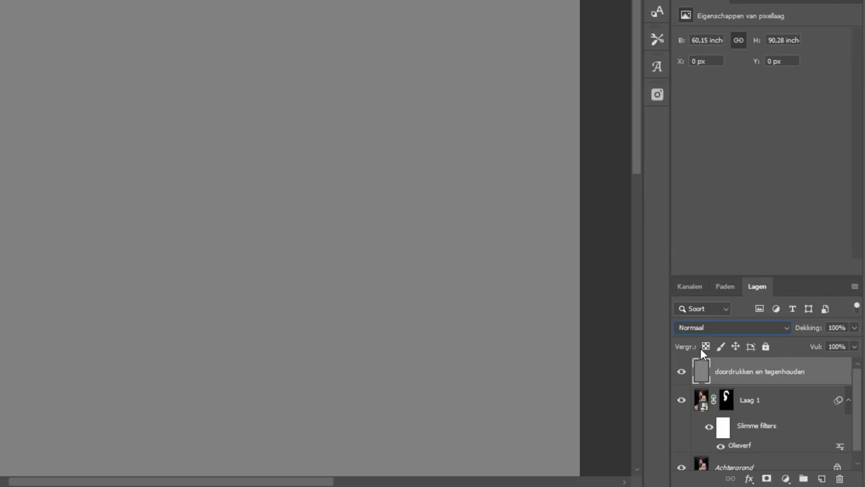
{"action": "left_click", "coordinate": [714, 326]}
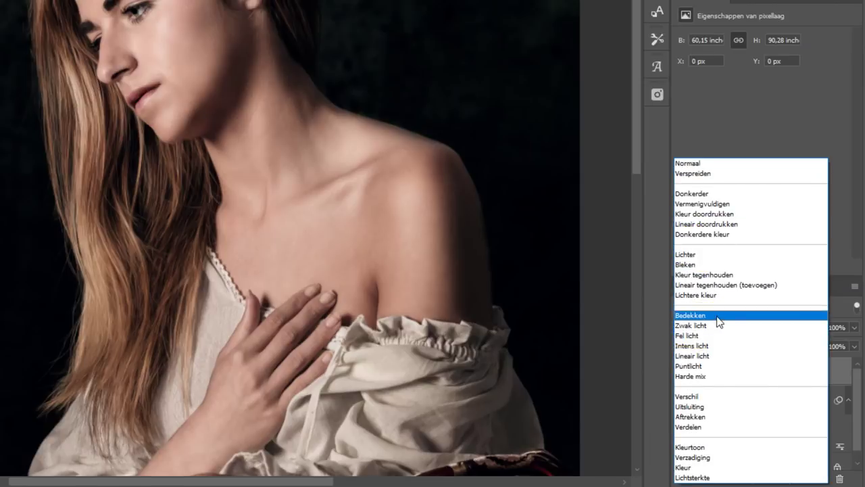
{"action": "left_click", "coordinate": [718, 315]}
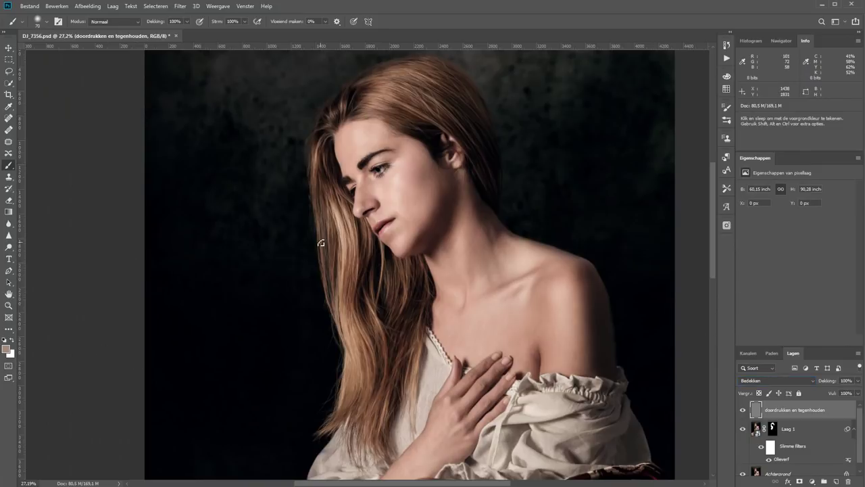
Paint soft dark strokes shading the hair toward the chest and down to the hairline
{"action": "mouse_move", "coordinate": [337, 223]}
{"action": "left_mouse_down"}
{"action": "mouse_move", "coordinate": [339, 277]}
{"action": "mouse_move", "coordinate": [338, 264]}
{"action": "left_mouse_up"}
{"action": "mouse_move", "coordinate": [373, 250]}
{"action": "left_mouse_down"}
{"action": "mouse_move", "coordinate": [403, 365]}
{"action": "mouse_move", "coordinate": [394, 286]}
{"action": "mouse_move", "coordinate": [328, 171]}
{"action": "left_mouse_up"}
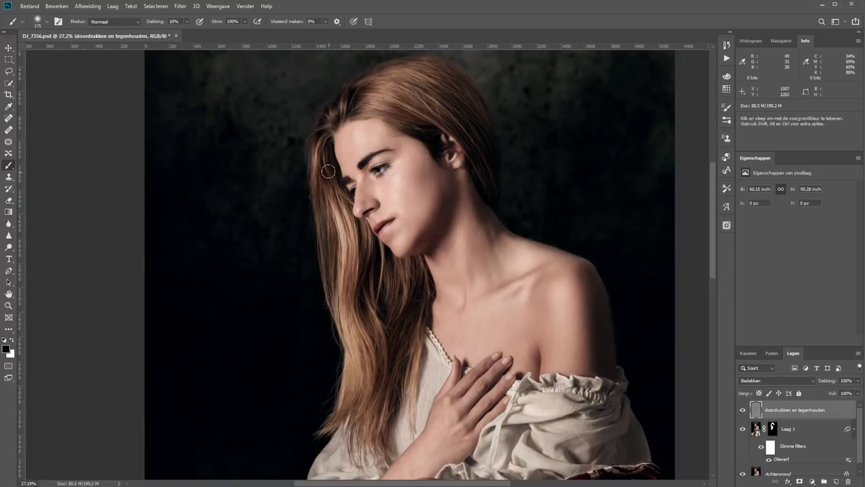
{"action": "scroll", "coordinate": [356, 105], "scroll_direction": "up", "scroll_amount": 3}
{"action": "scroll", "coordinate": [307, 192], "scroll_direction": "up", "scroll_amount": 3}
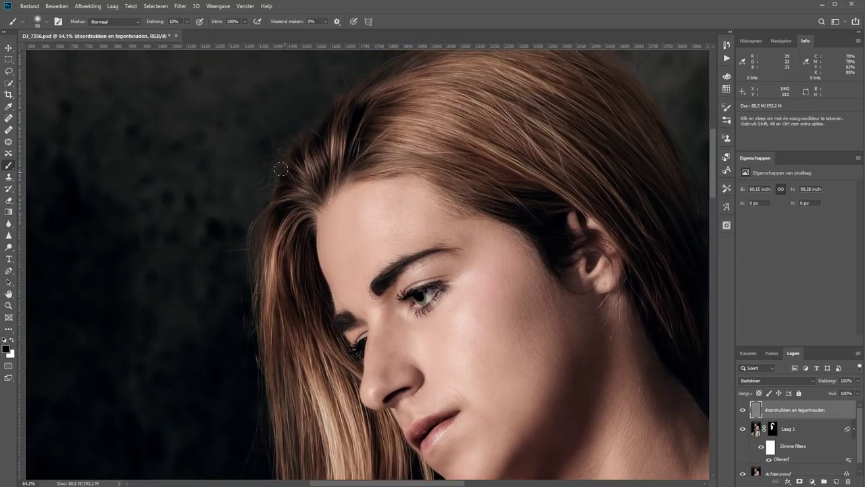
{"action": "mouse_move", "coordinate": [352, 115]}
{"action": "left_mouse_down"}
{"action": "mouse_move", "coordinate": [323, 193]}
{"action": "mouse_move", "coordinate": [280, 217]}
{"action": "mouse_move", "coordinate": [303, 234]}
{"action": "mouse_move", "coordinate": [445, 186]}
{"action": "left_mouse_up"}
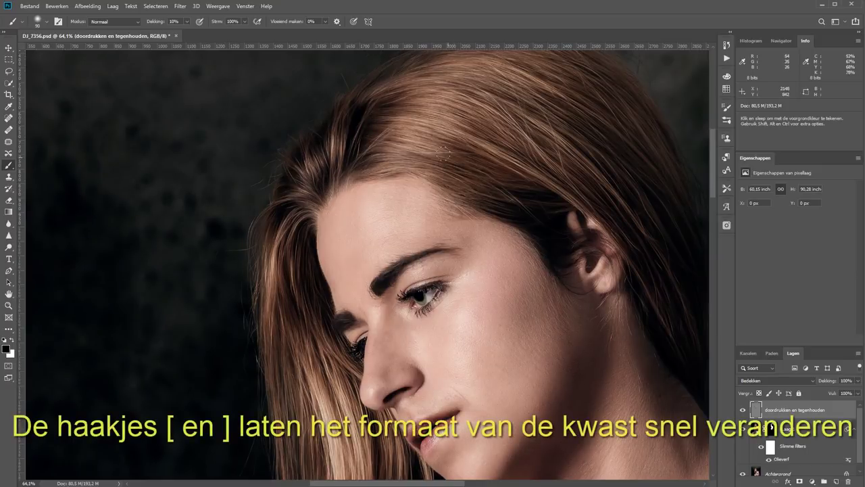
{"action": "left_click_drag", "start_coordinate": [531, 113], "coordinate": [325, 154]}
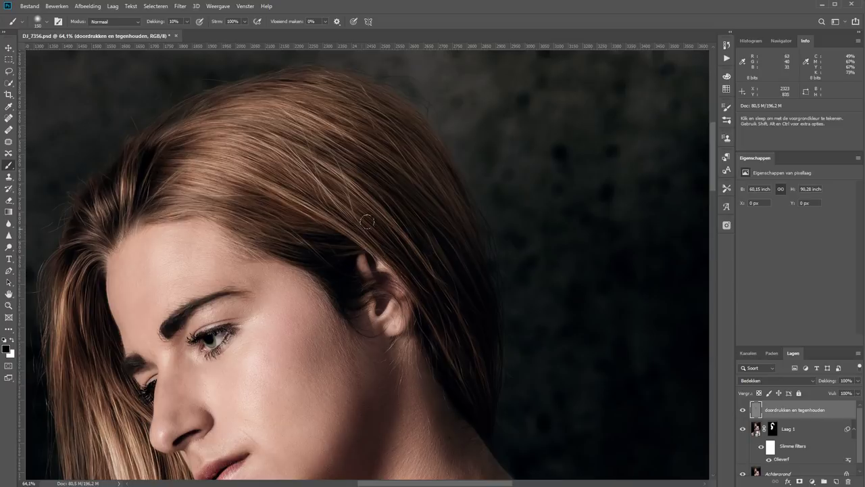
Switch to white and brighten the crown and single strands with a smaller brush
{"action": "key", "text": "x"}
{"action": "left_click_drag", "start_coordinate": [192, 175], "coordinate": [274, 192]}
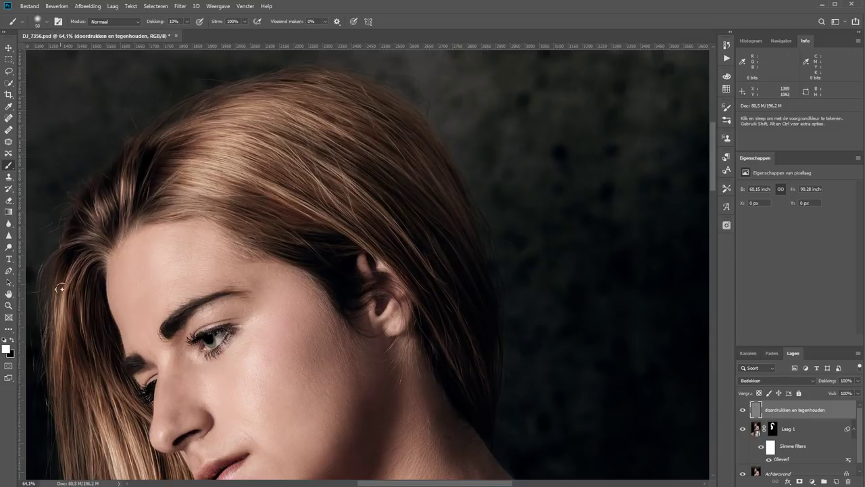
{"action": "key", "text": "bracketleft"}
{"action": "key", "text": "bracketleft"}
{"action": "key", "text": "bracketleft"}
{"action": "left_click_drag", "start_coordinate": [74, 350], "coordinate": [226, 146]}
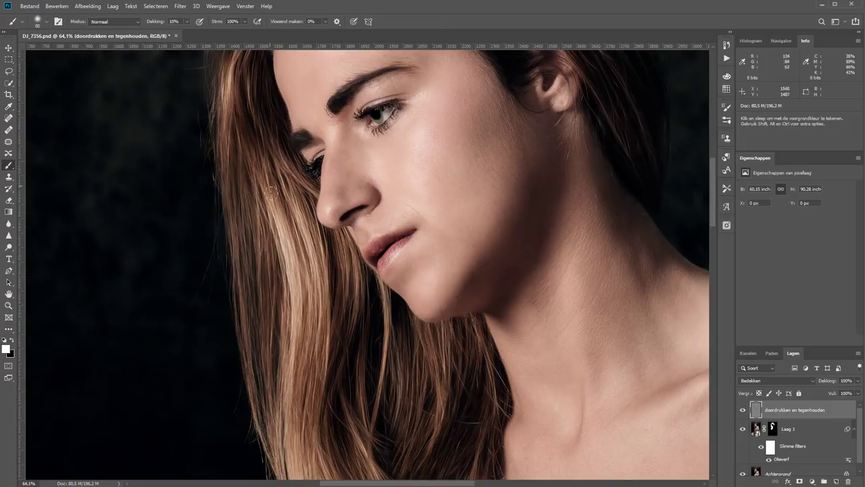
{"action": "scroll", "coordinate": [304, 304], "scroll_direction": "down", "scroll_amount": 5}
{"action": "key", "text": "bracketleft"}
{"action": "key", "text": "bracketleft"}
{"action": "key", "text": "bracketleft"}
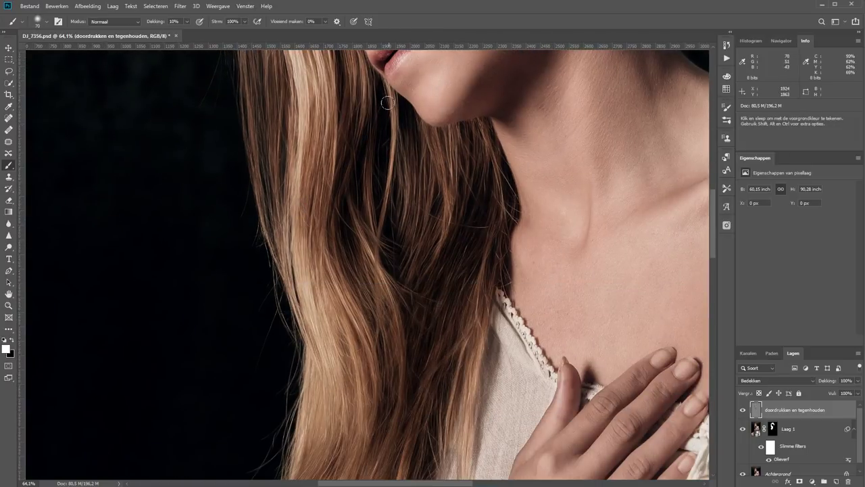
{"action": "left_click_drag", "start_coordinate": [365, 229], "coordinate": [375, 269]}
{"action": "left_click_drag", "start_coordinate": [469, 410], "coordinate": [511, 116]}
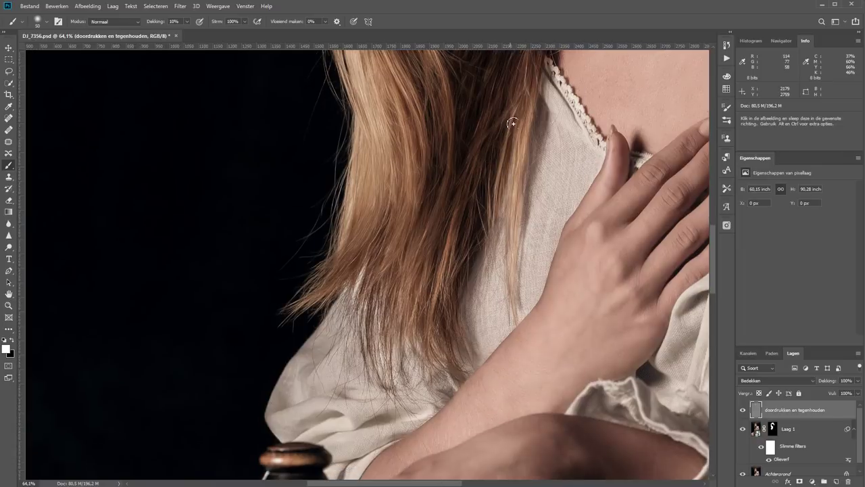
{"action": "left_click_drag", "start_coordinate": [436, 265], "coordinate": [413, 276]}
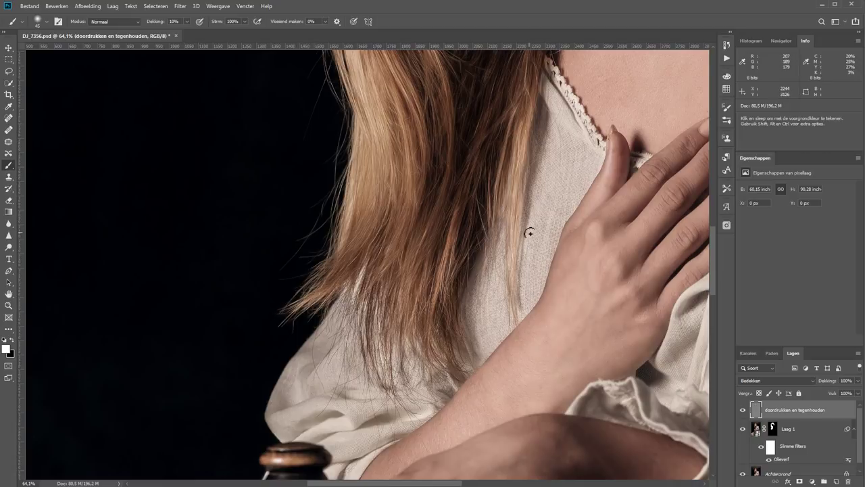
{"action": "key", "text": "ctrl+0"}
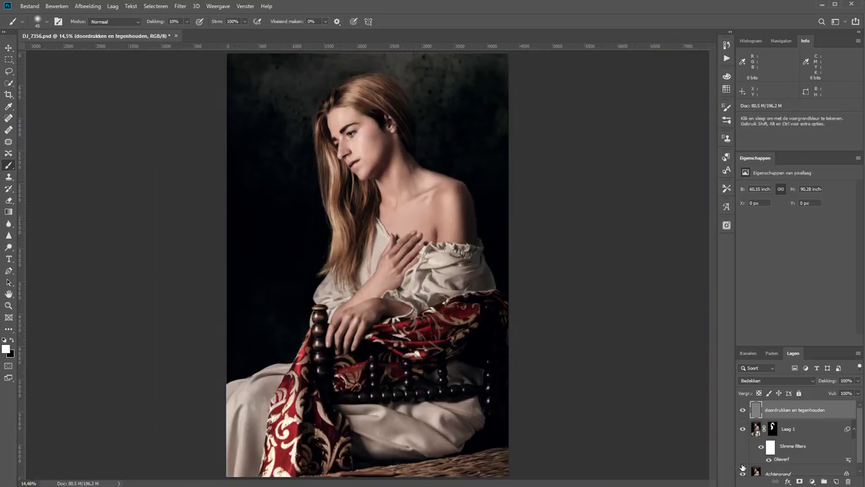
Set the gray layer to 73% opacity and toggle the background to compare before and after
{"action": "left_click", "coordinate": [743, 411]}
{"action": "left_click_drag", "start_coordinate": [829, 385], "coordinate": [820, 384]}
{"action": "key", "text": "z"}
{"action": "mouse_move", "coordinate": [262, 66]}
{"action": "left_mouse_down"}
{"action": "mouse_move", "coordinate": [426, 218]}
{"action": "mouse_move", "coordinate": [477, 294]}
{"action": "left_mouse_up"}
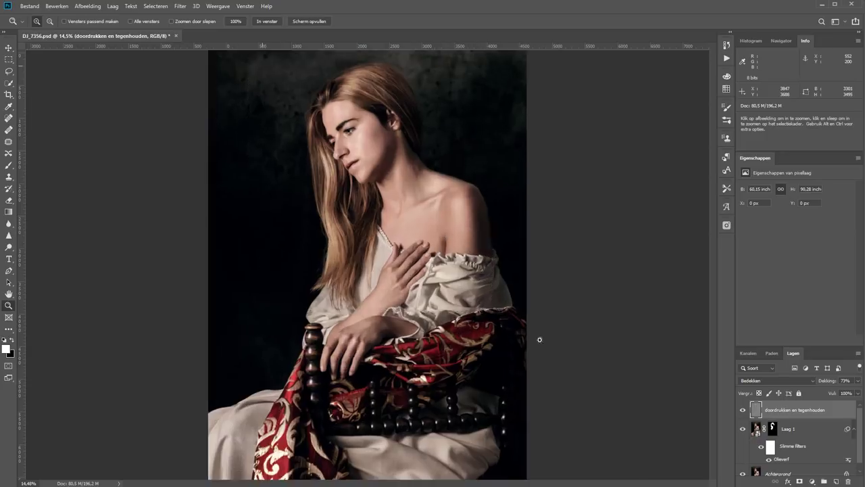
{"action": "scroll", "coordinate": [749, 468], "scroll_direction": "down", "scroll_amount": 1}
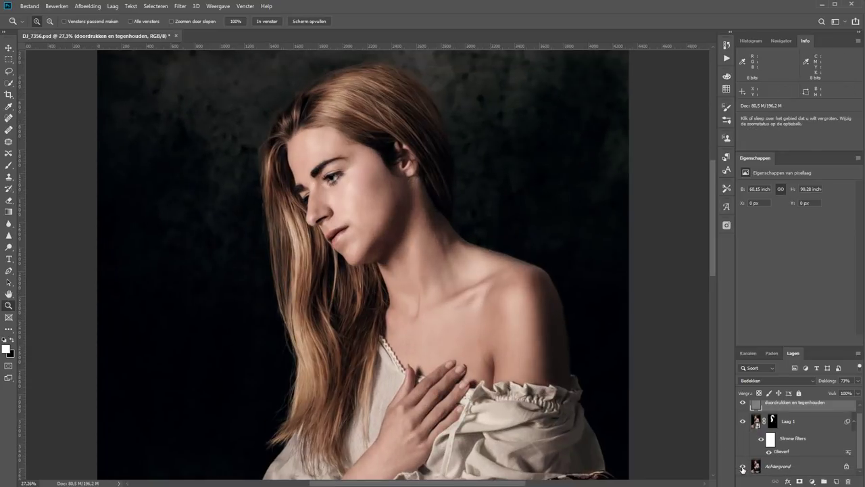
{"action": "left_click", "coordinate": [743, 466], "text": "alt"}
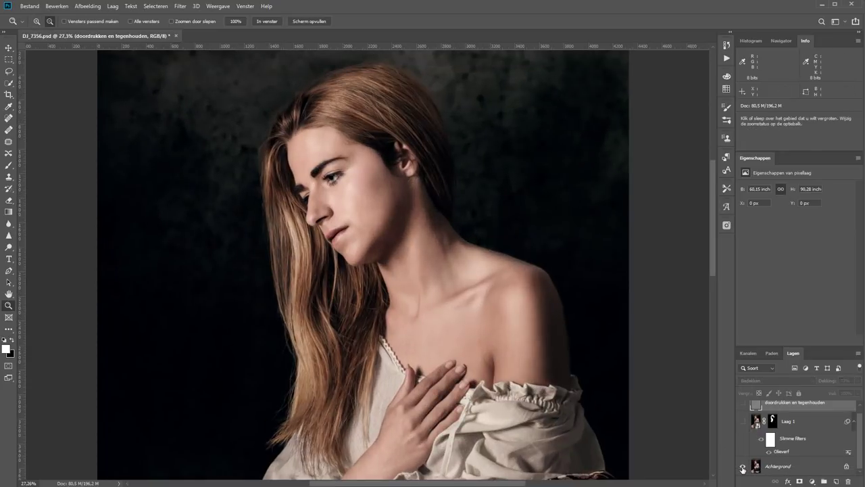
{"action": "left_click", "coordinate": [743, 466], "text": "alt"}
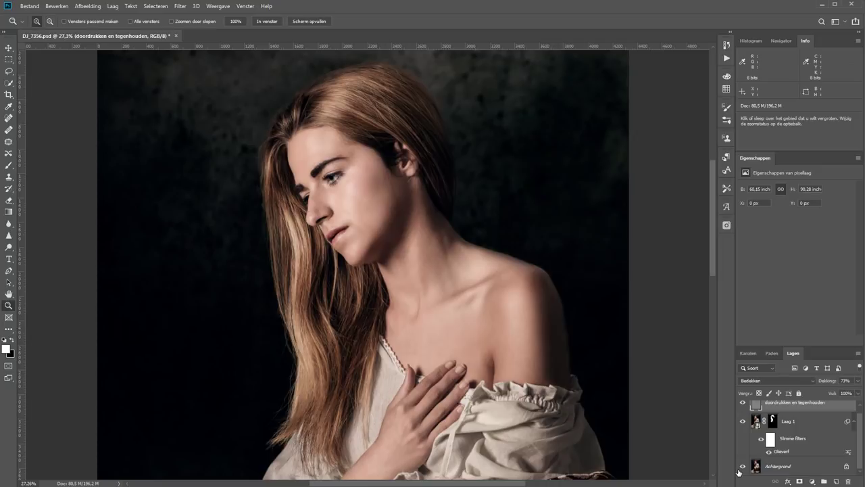